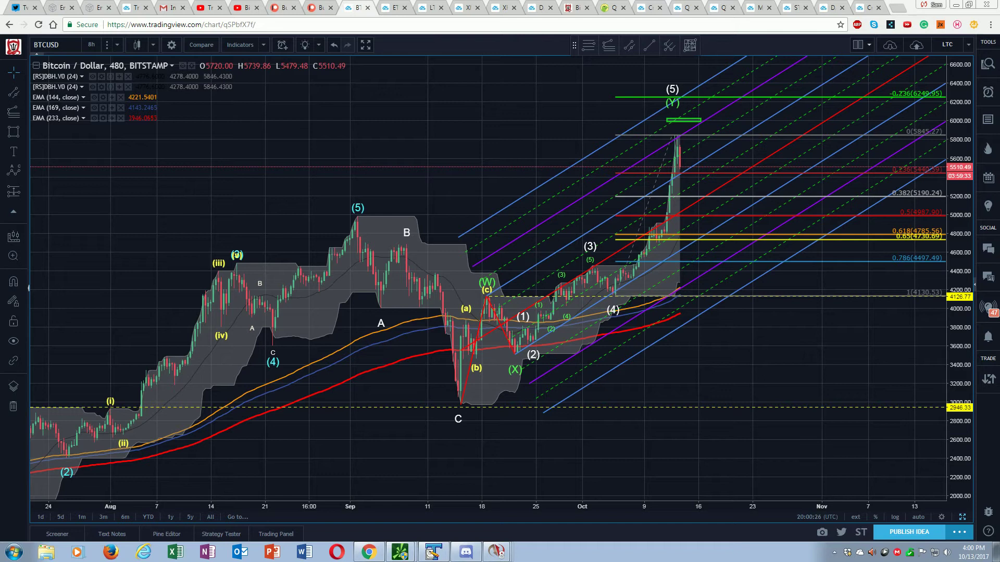
Draw a green target rectangle just after the latest BTCUSD candles, spanning about 5420 to 5200 between the 0.236 and 0.382 retracements
{"action": "left_click_drag", "start_coordinate": [350, 145], "coordinate": [303, 144]}
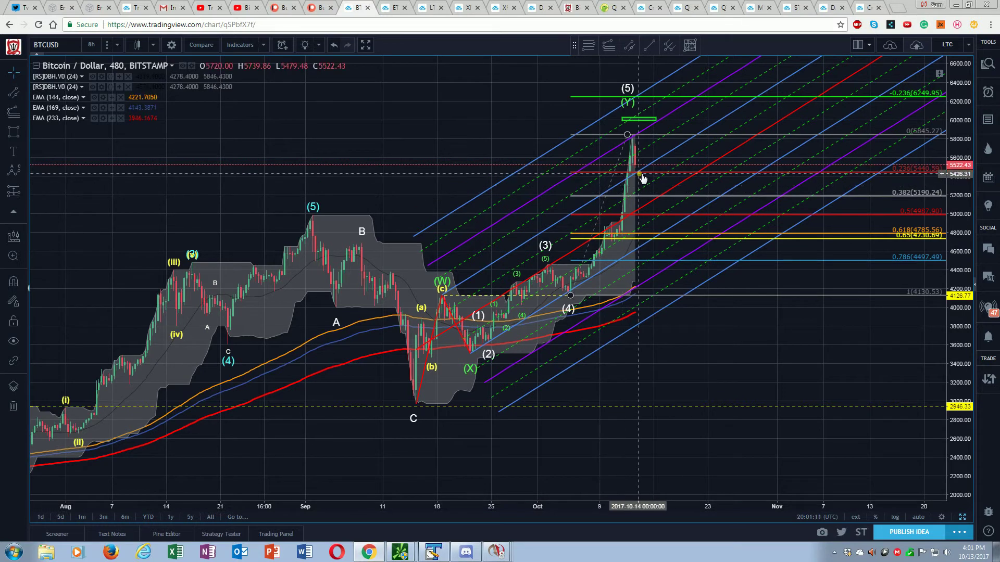
{"action": "scroll", "coordinate": [476, 143], "scroll_direction": "right", "scroll_amount": 2}
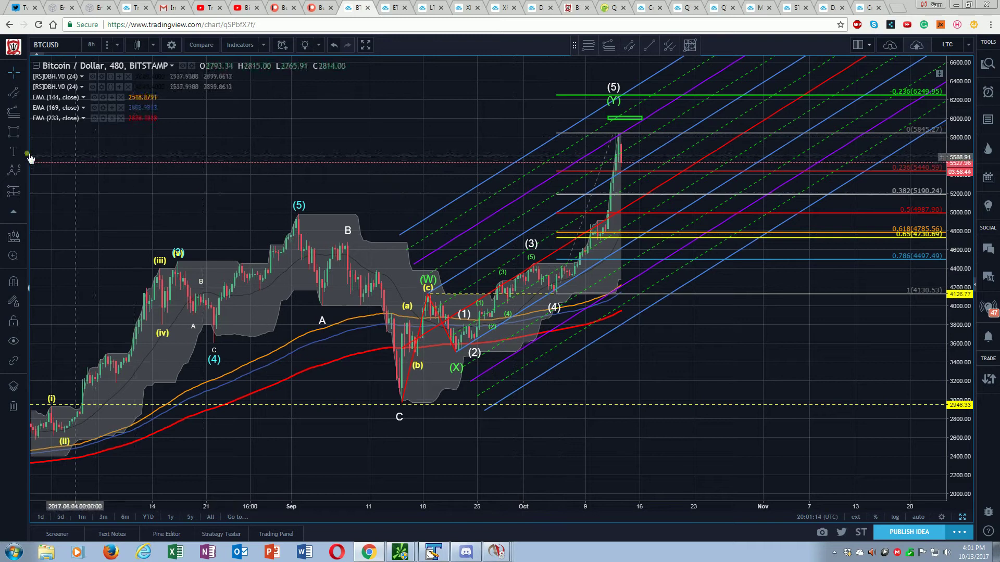
{"action": "left_click", "coordinate": [13, 134]}
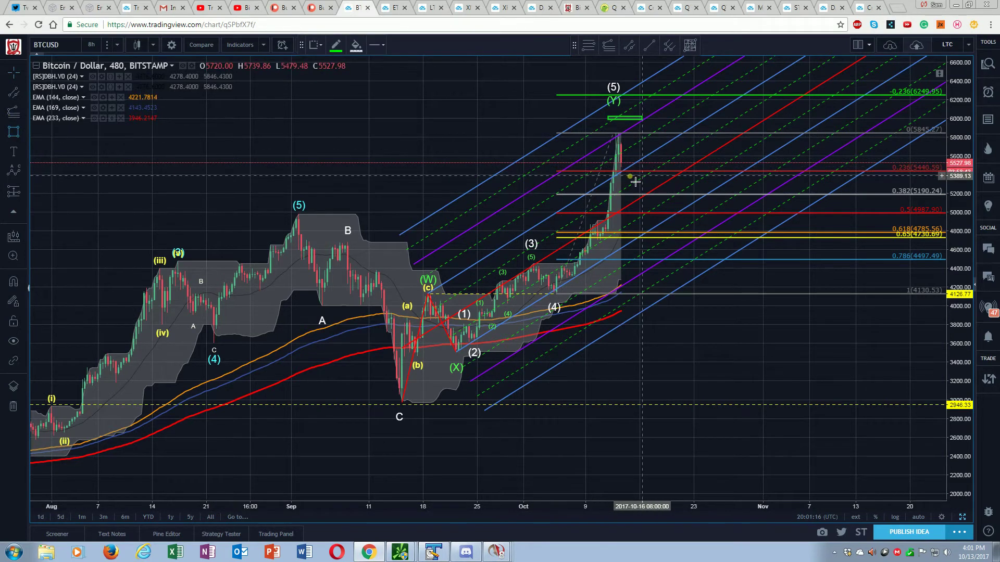
{"action": "left_click_drag", "start_coordinate": [634, 173], "coordinate": [649, 193]}
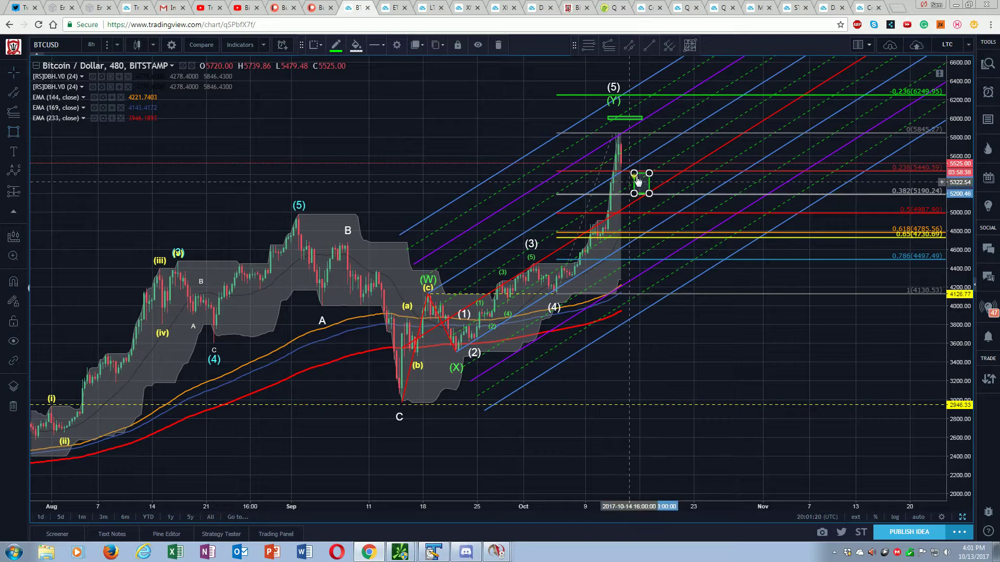
{"action": "left_click", "coordinate": [446, 127]}
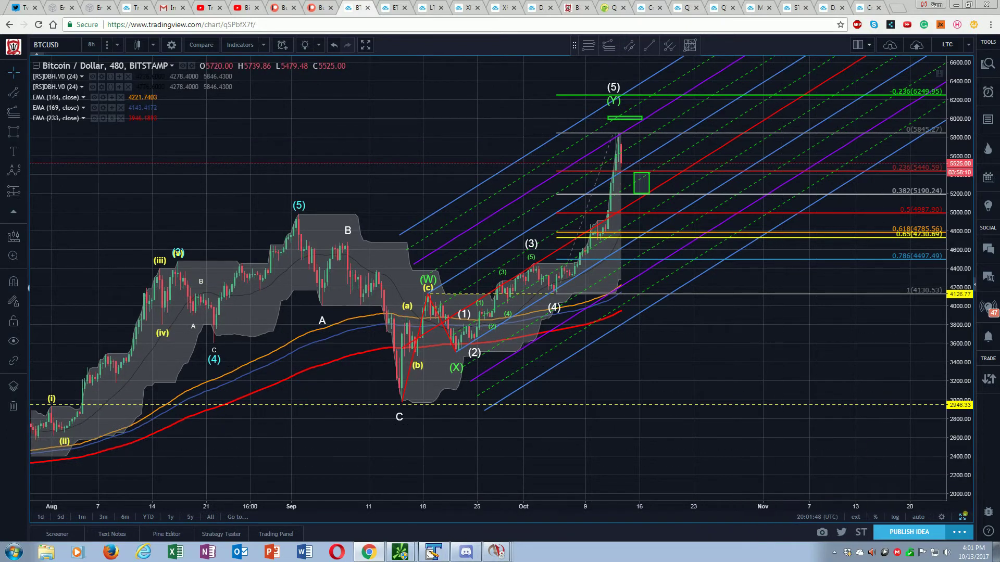
Switch from the BTCUSD chart to the 15-minute XBTUSD Kraken chart and maximize its price pane
{"action": "left_click", "coordinate": [964, 517]}
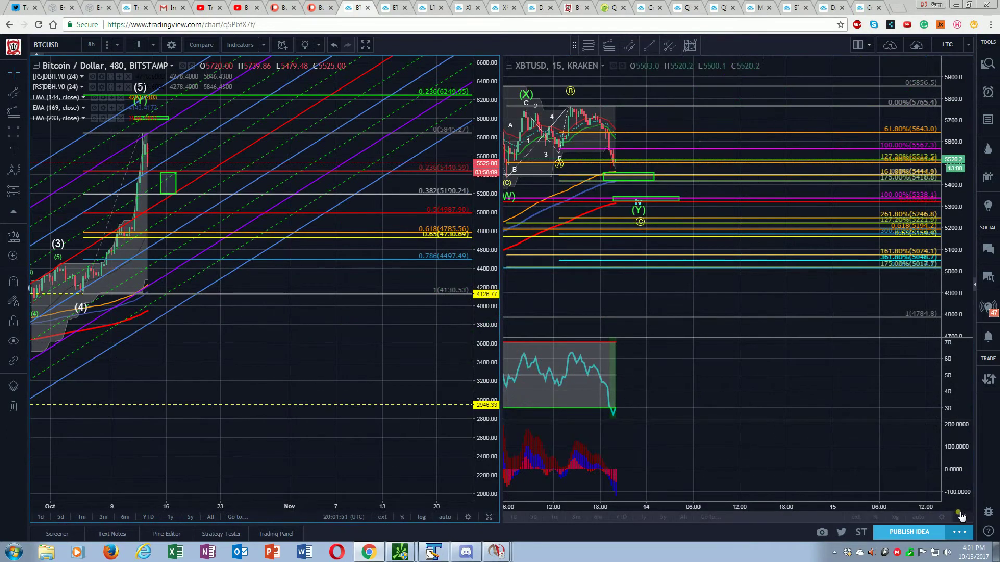
{"action": "left_click", "coordinate": [963, 517]}
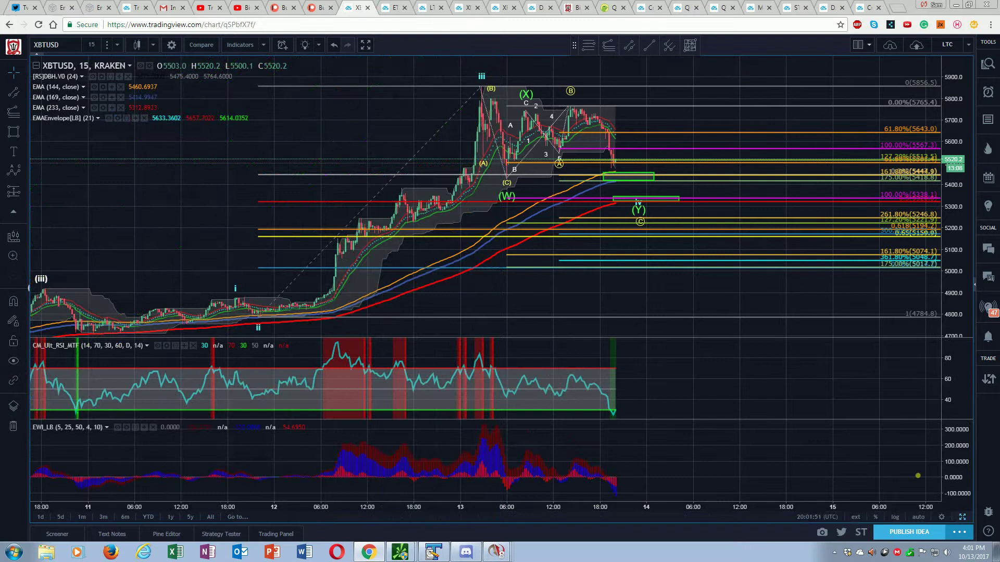
{"action": "double_click", "coordinate": [236, 211]}
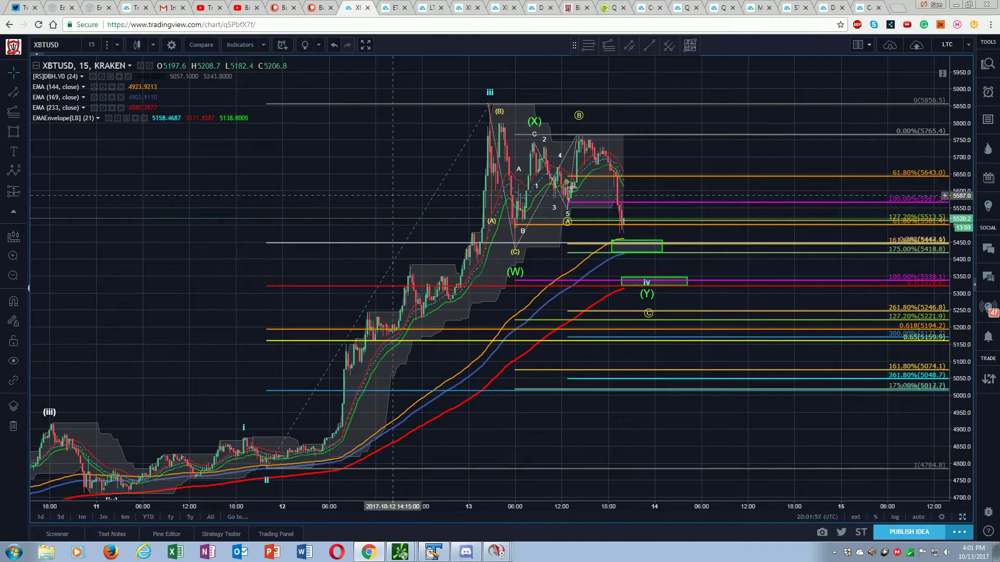
Delete the larger Fibonacci extension anchored at wave iii, whose 100% level sits at 5338.1
{"action": "left_click", "coordinate": [577, 135]}
{"action": "key", "text": "Delete"}
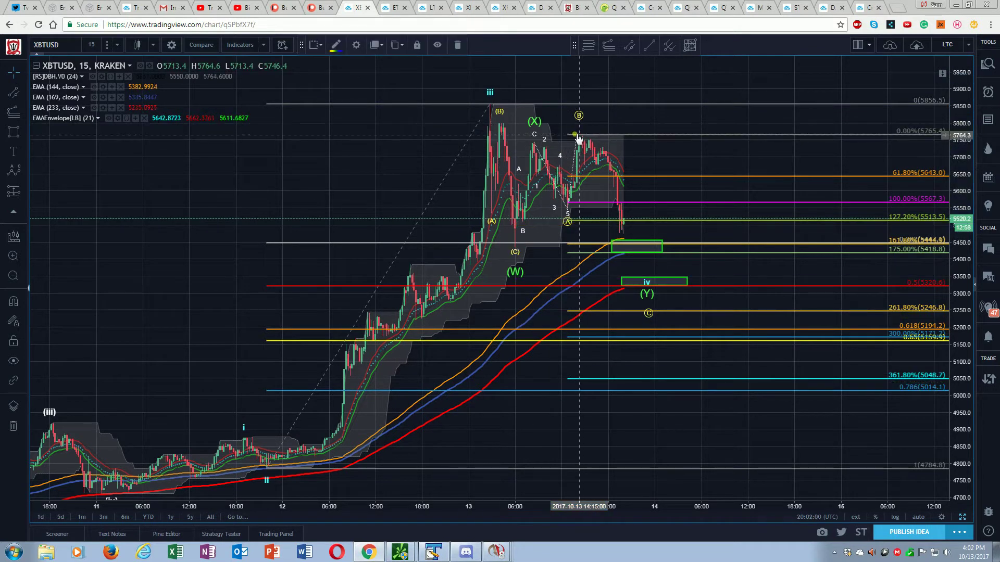
Shift the remaining Fibonacci extension's last anchor at the circled wave B high to about 5763.9
{"action": "left_click_drag", "start_coordinate": [521, 505], "coordinate": [451, 508]}
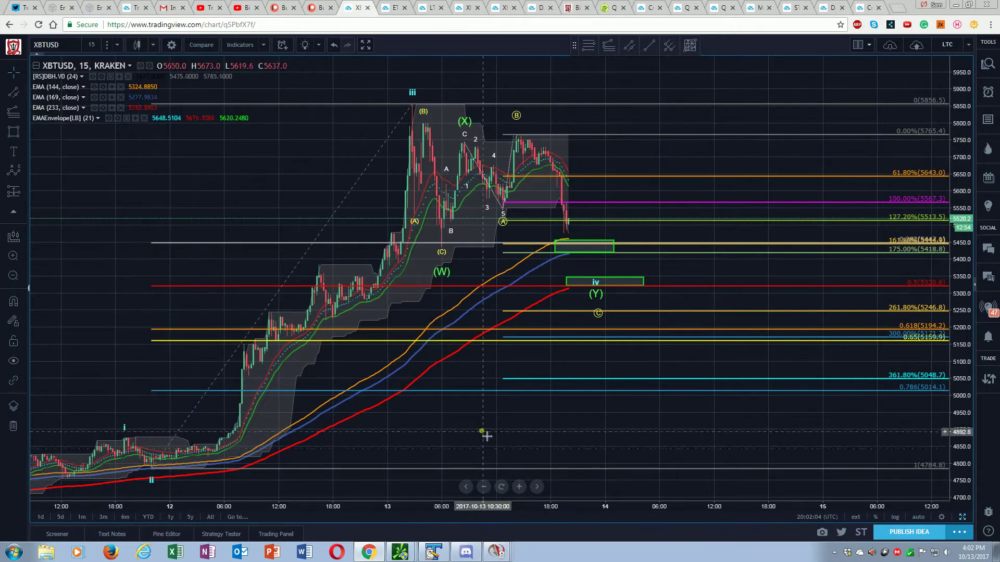
{"action": "left_click_drag", "start_coordinate": [506, 438], "coordinate": [587, 409]}
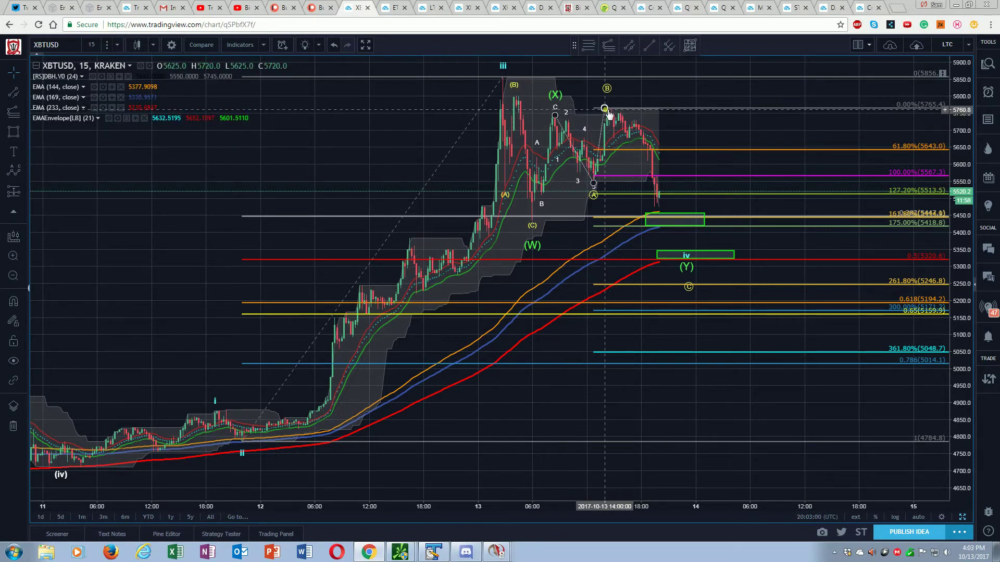
{"action": "left_click_drag", "start_coordinate": [610, 111], "coordinate": [612, 111]}
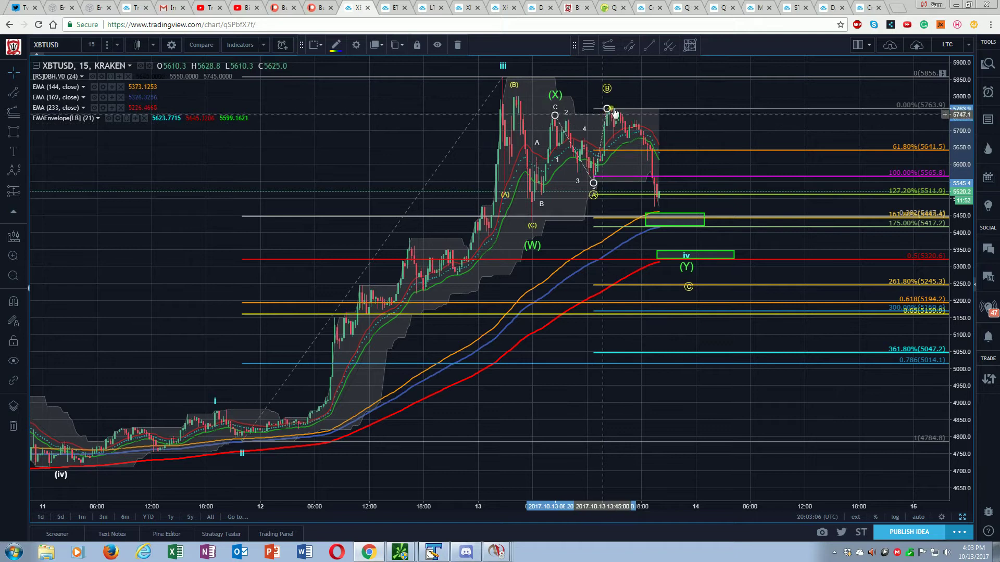
{"action": "left_click", "coordinate": [653, 118]}
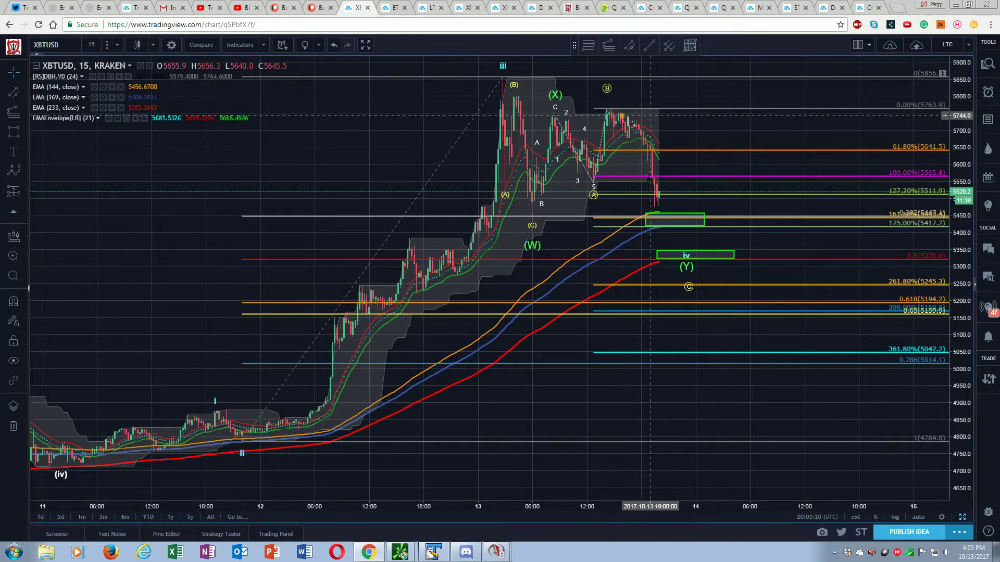
{"action": "left_click", "coordinate": [661, 213]}
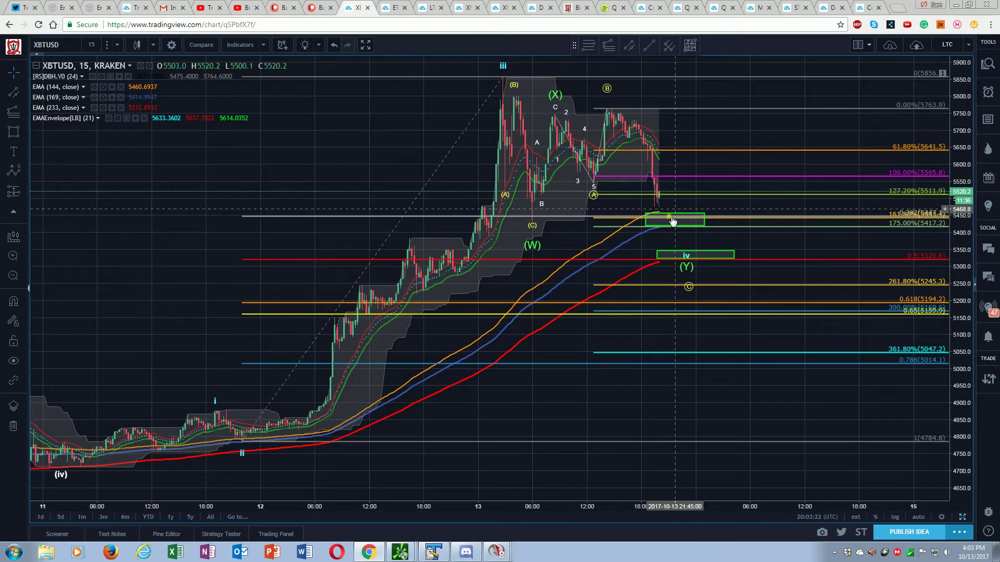
{"action": "left_click", "coordinate": [645, 218]}
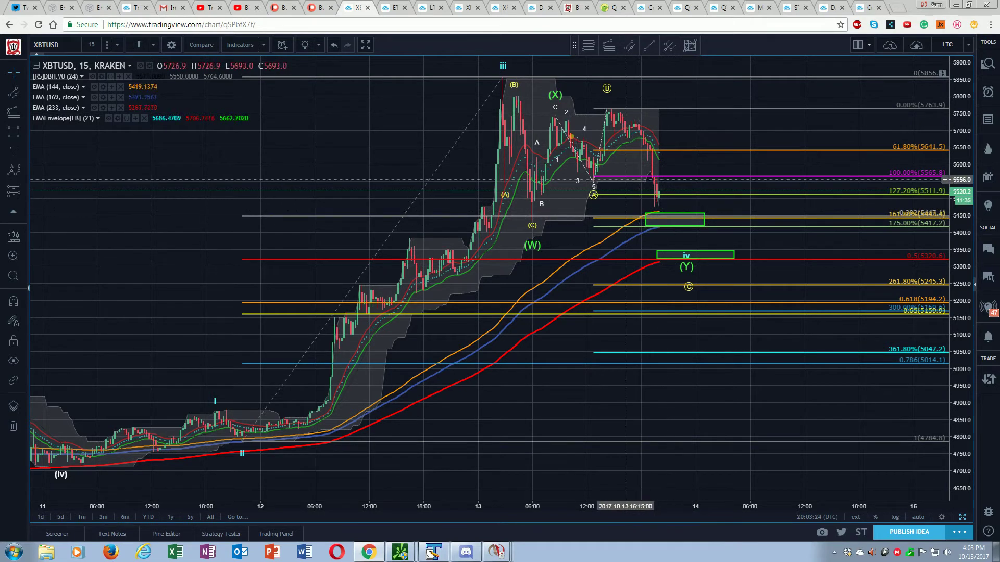
{"action": "left_click", "coordinate": [608, 116]}
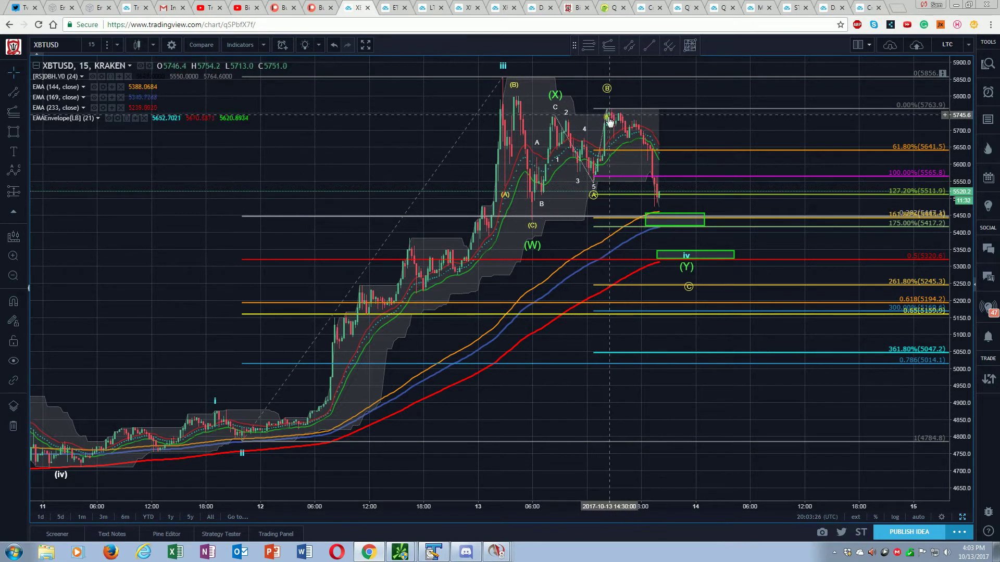
Replace the remaining Fibonacci extension with one anchored at the wave X high (5747.1), circled A low (5549.8) and circled B high (5765.4)
{"action": "left_click", "coordinate": [693, 159]}
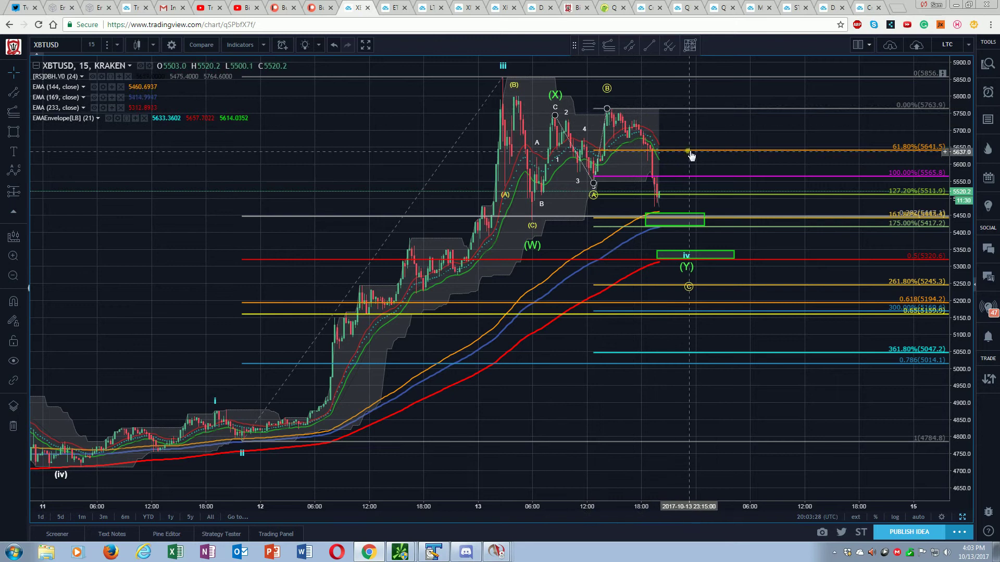
{"action": "key", "text": "Delete"}
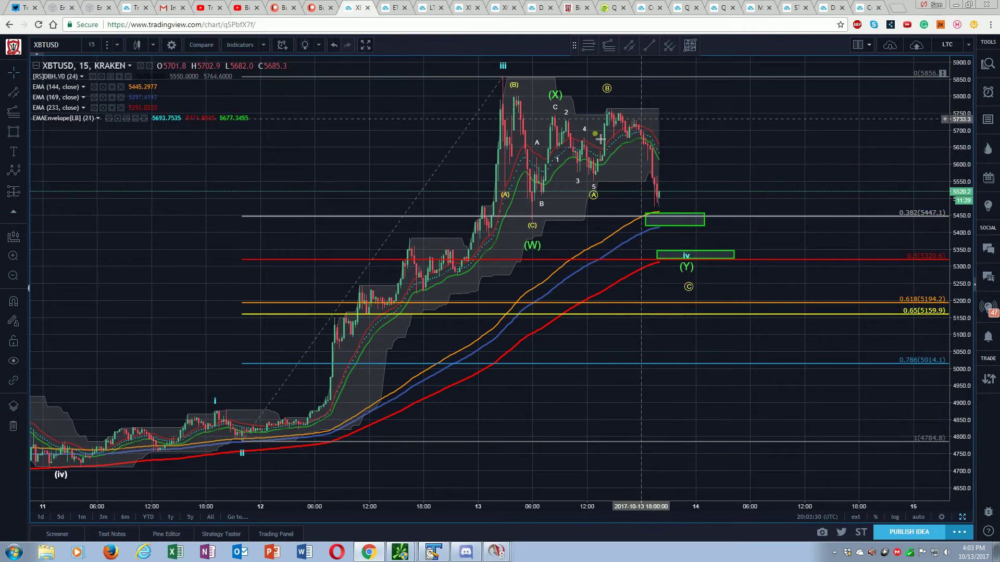
{"action": "left_click", "coordinate": [608, 45]}
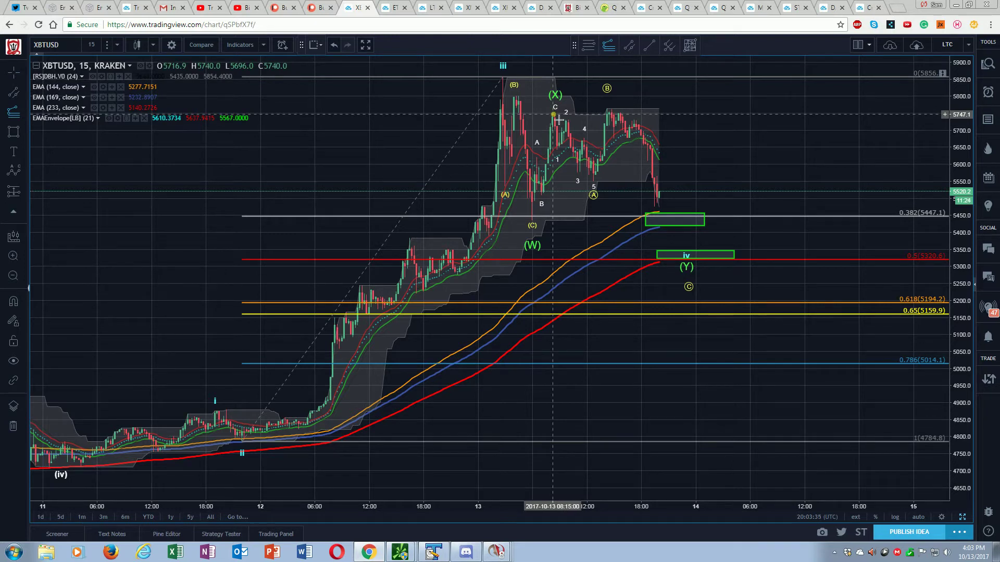
{"action": "left_click", "coordinate": [557, 122]}
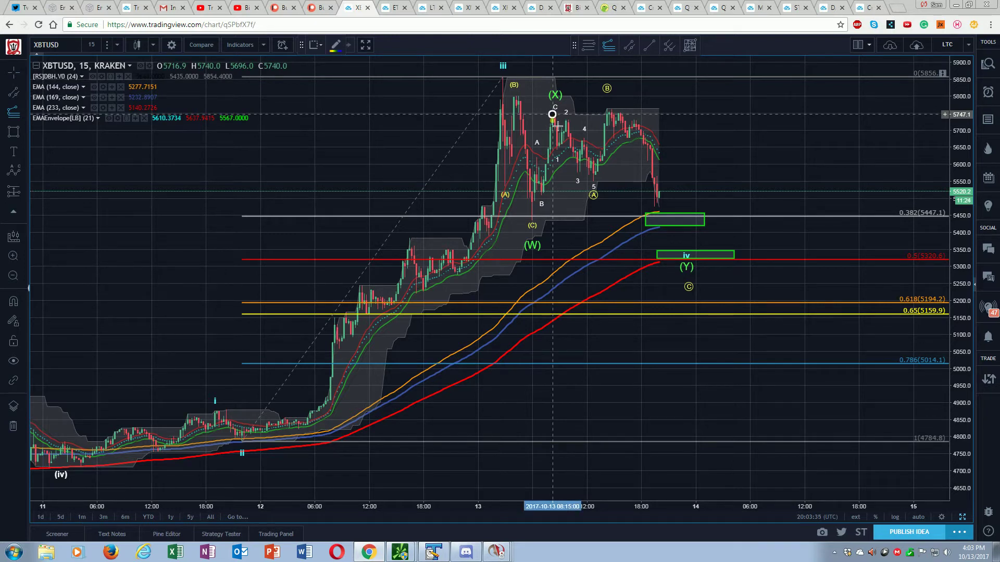
{"action": "left_click", "coordinate": [594, 182]}
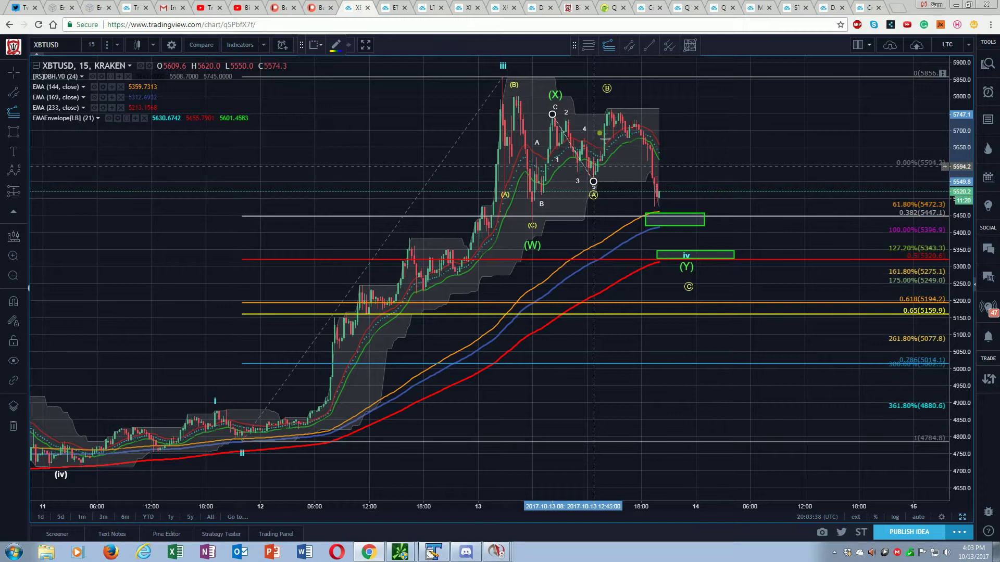
{"action": "left_click", "coordinate": [608, 109]}
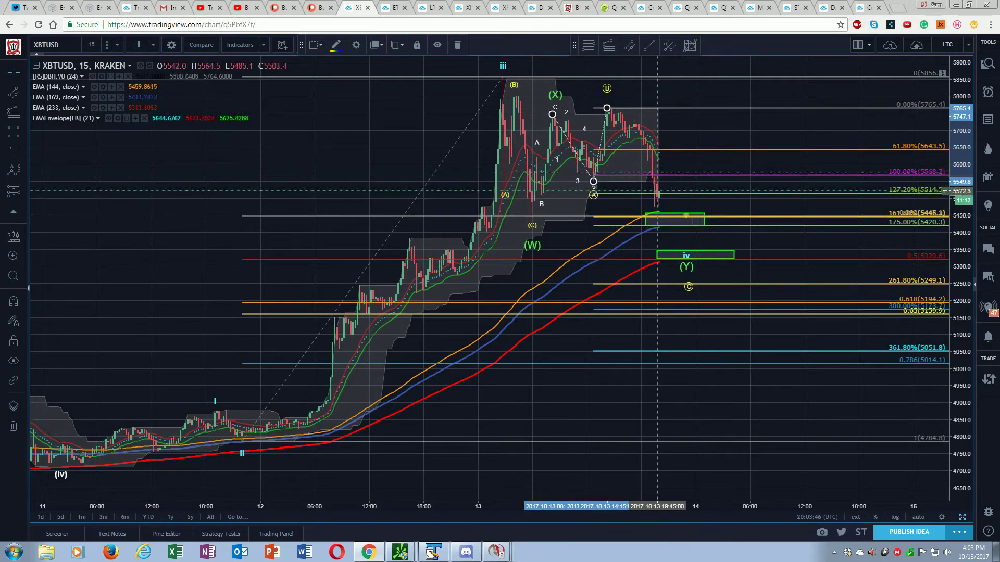
Lower the top edge of the upper green target rectangle to about 5452
{"action": "left_click", "coordinate": [650, 217]}
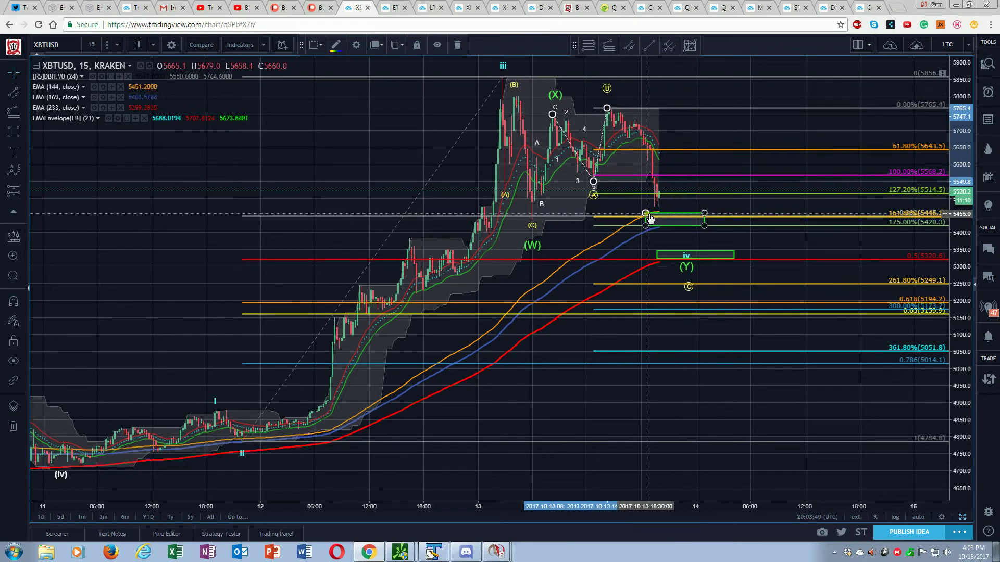
{"action": "left_click", "coordinate": [650, 218]}
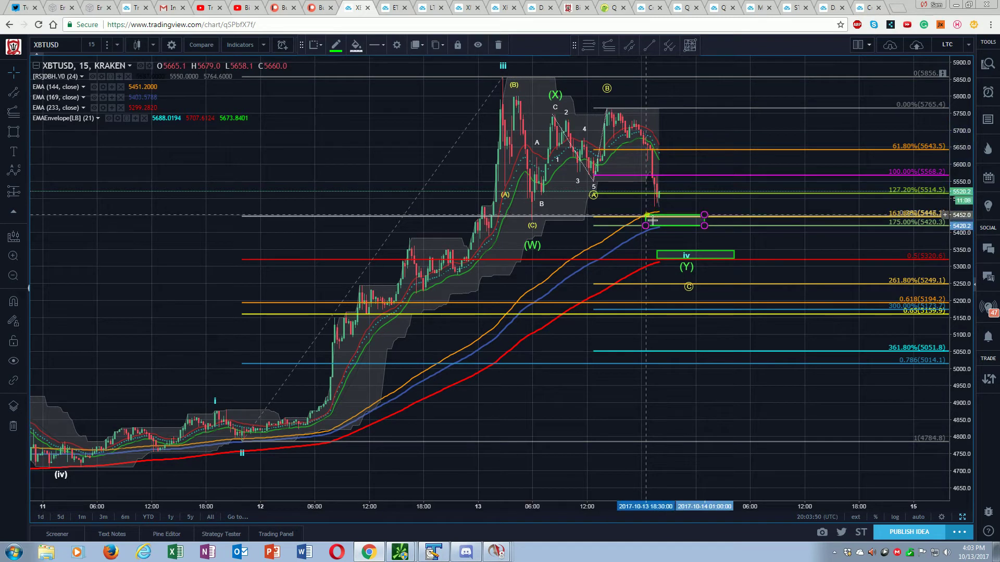
{"action": "left_click", "coordinate": [390, 128]}
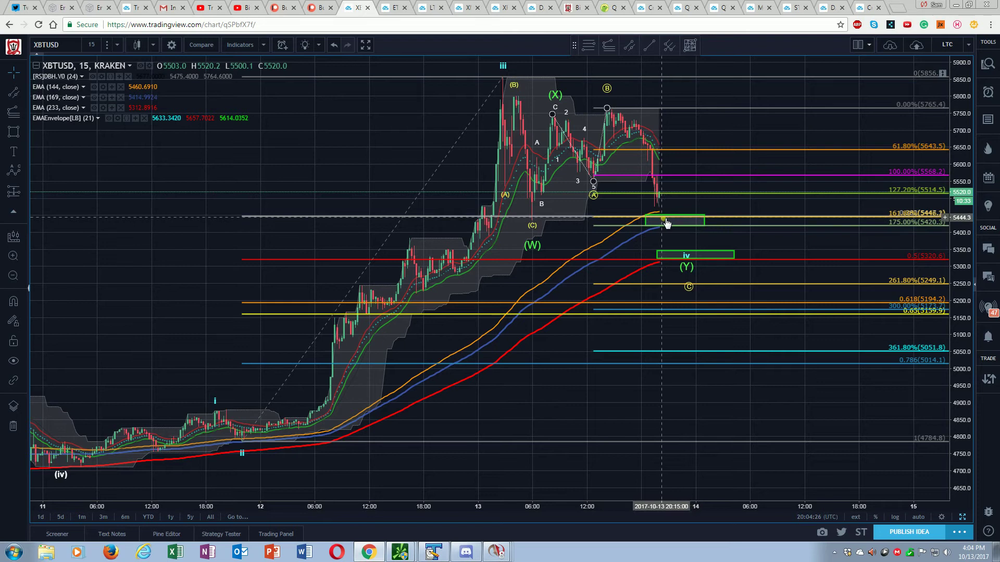
Place a long position projection just after the latest candles with its entry at about 5459, above the upper green target rectangle
{"action": "left_click_drag", "start_coordinate": [331, 145], "coordinate": [305, 146]}
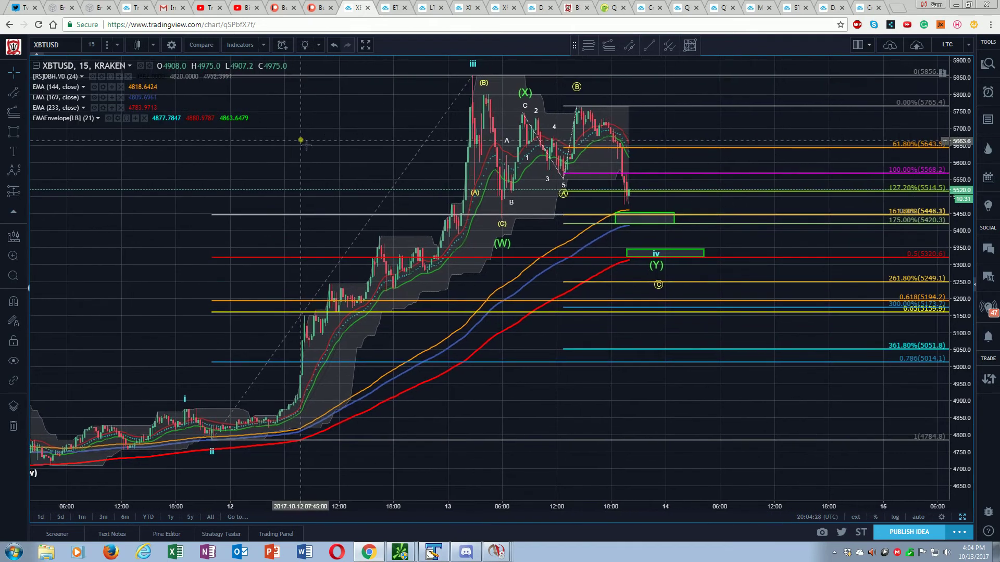
{"action": "left_click_drag", "start_coordinate": [970, 168], "coordinate": [970, 184]}
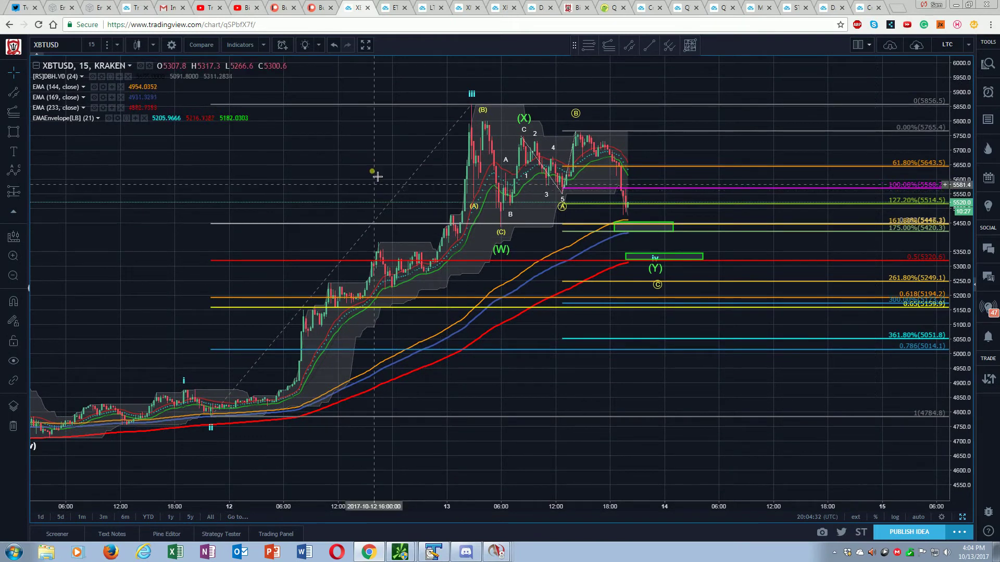
{"action": "left_click_drag", "start_coordinate": [376, 180], "coordinate": [376, 188]}
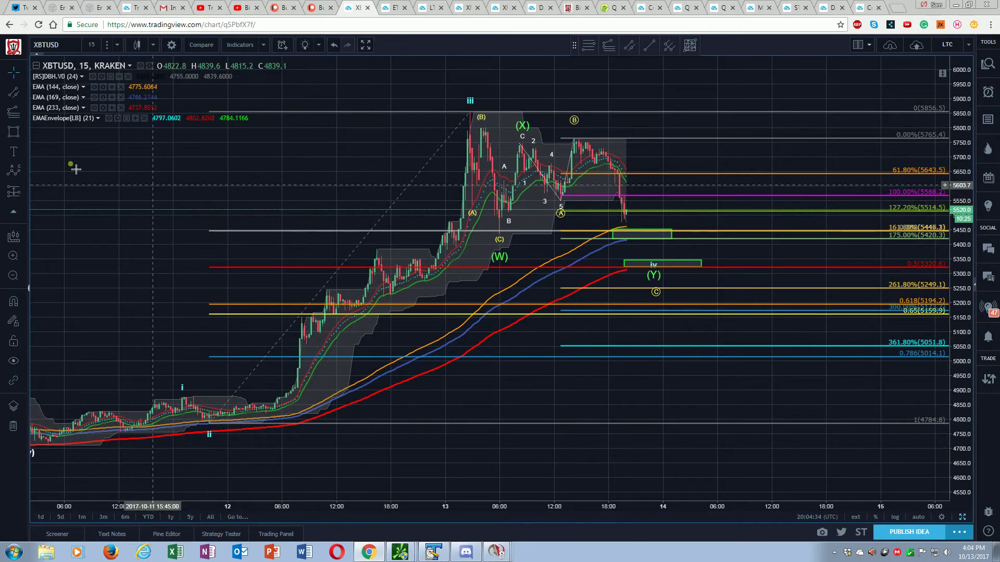
{"action": "left_click", "coordinate": [31, 194]}
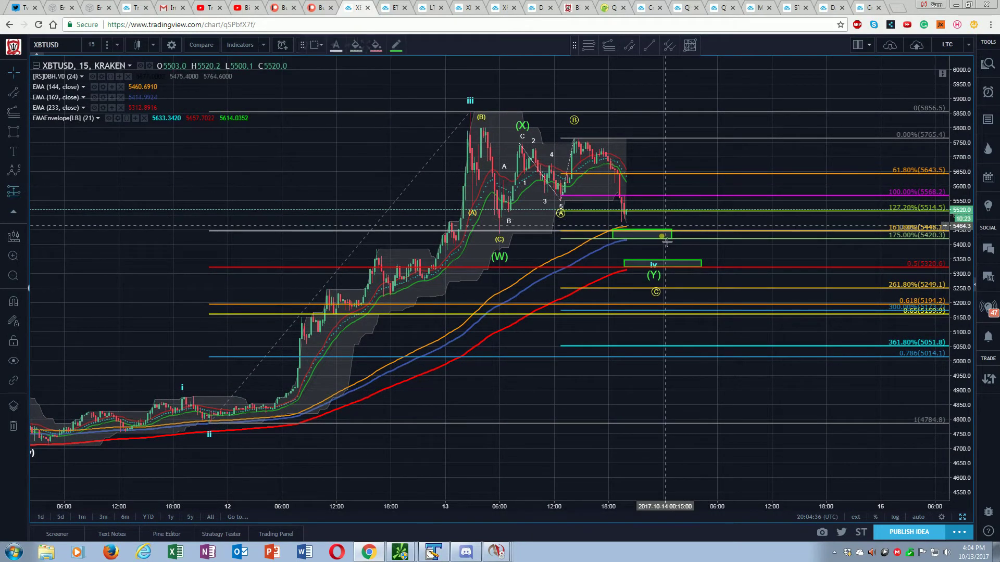
{"action": "left_click", "coordinate": [663, 228]}
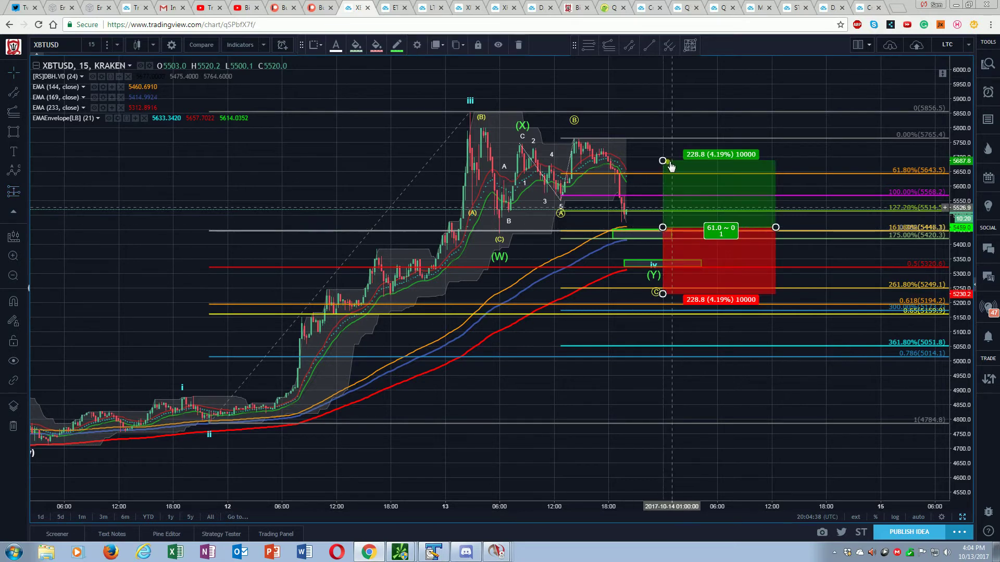
Raise the long position's profit target to about 6010.4
{"action": "left_click_drag", "start_coordinate": [663, 134], "coordinate": [663, 93]}
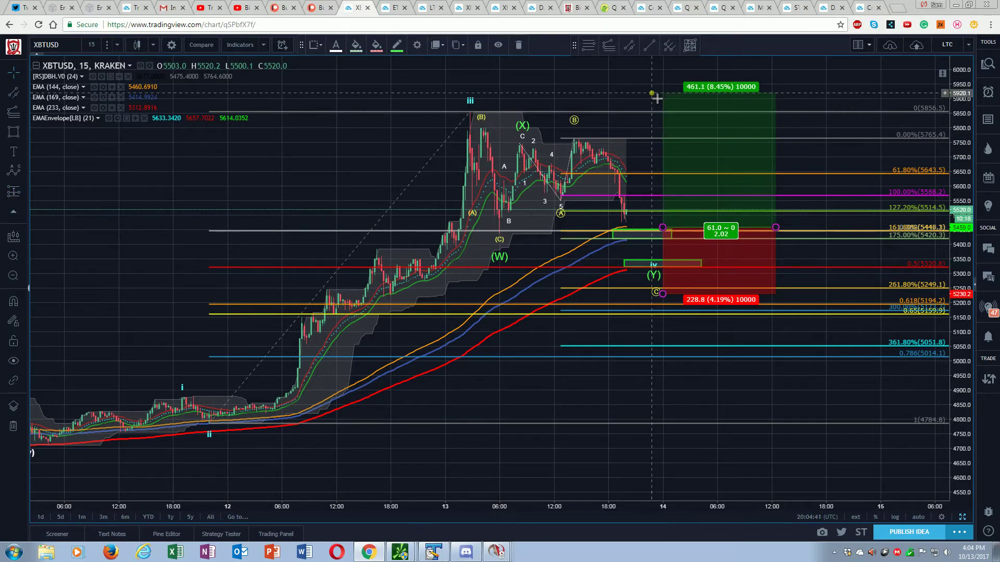
{"action": "left_click_drag", "start_coordinate": [960, 157], "coordinate": [961, 188]}
{"action": "mouse_move", "coordinate": [672, 118]}
{"action": "left_mouse_down"}
{"action": "mouse_move", "coordinate": [667, 83]}
{"action": "mouse_move", "coordinate": [666, 100]}
{"action": "left_mouse_up"}
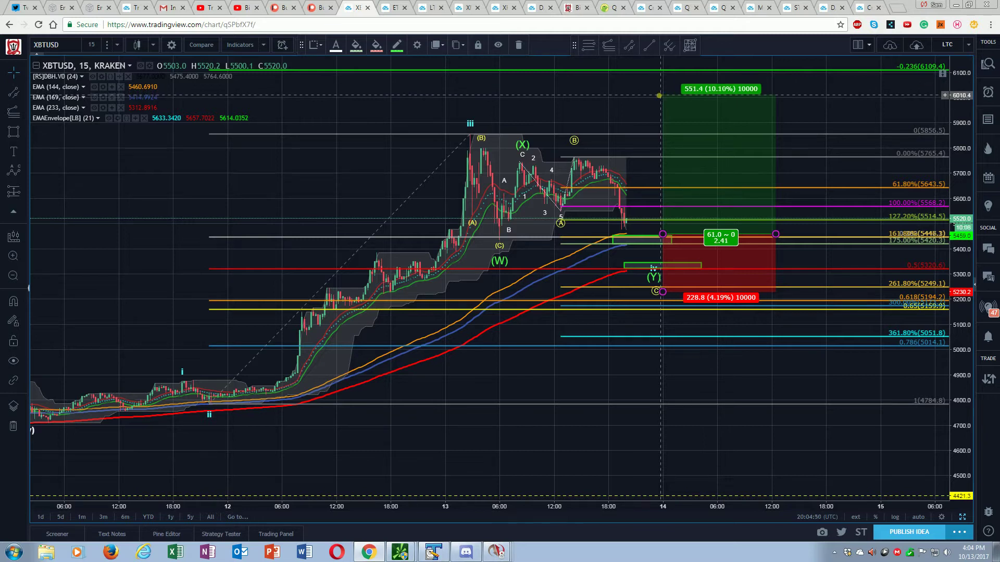
Adjust the long position's stop level to about 5399.2, just below the upper green target rectangle
{"action": "left_click_drag", "start_coordinate": [663, 292], "coordinate": [670, 315]}
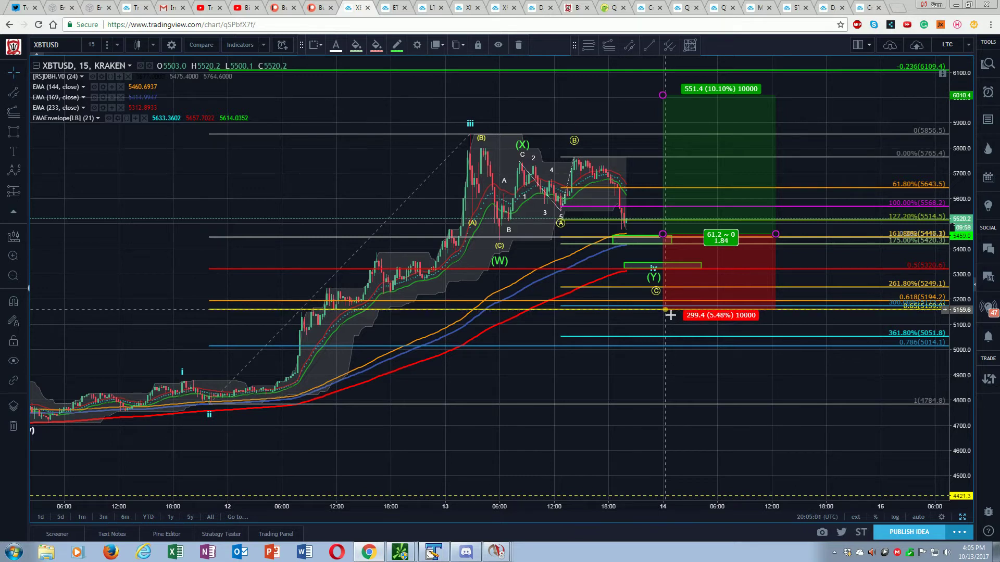
{"action": "left_click_drag", "start_coordinate": [671, 315], "coordinate": [674, 256]}
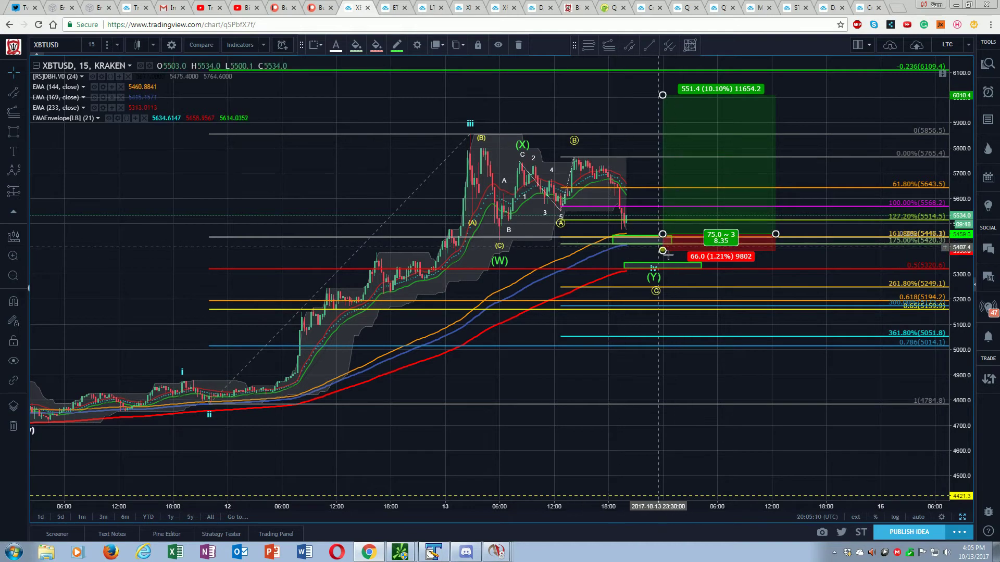
{"action": "left_click_drag", "start_coordinate": [669, 256], "coordinate": [671, 254]}
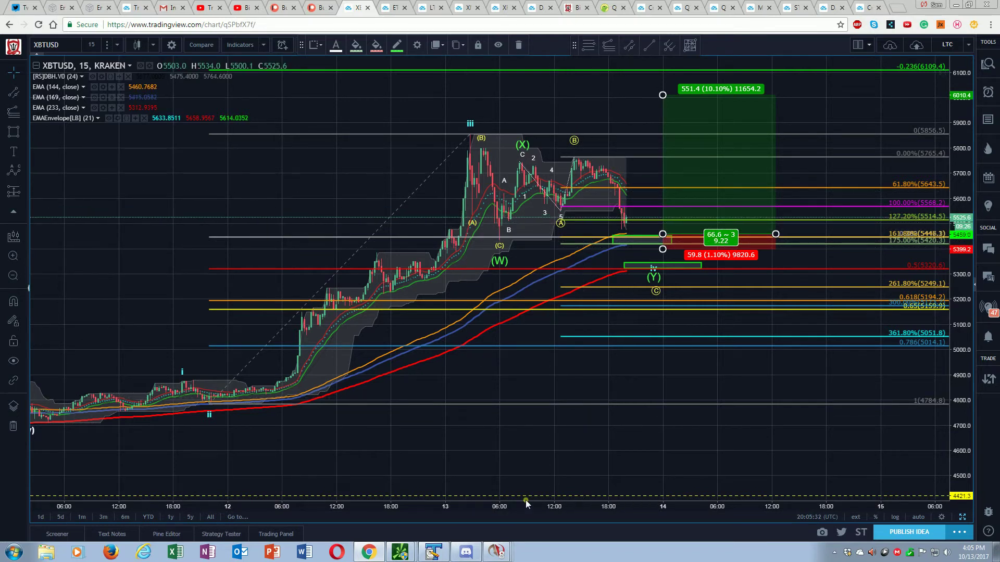
Draw a Fibonacci retracement from the circled B high at about 5766 down to the latest low at about 5477
{"action": "scroll", "coordinate": [478, 465], "scroll_direction": "up", "scroll_amount": 3}
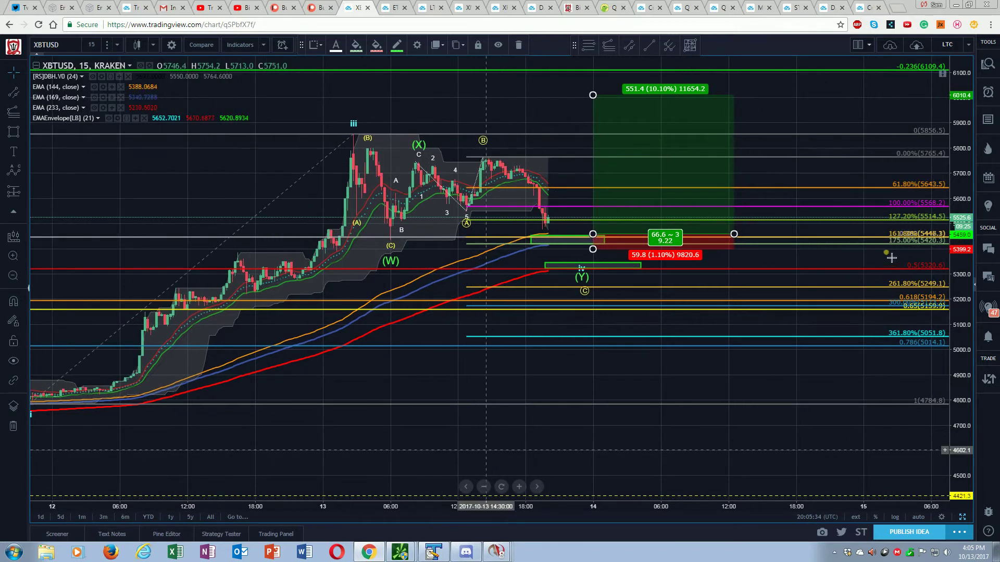
{"action": "left_click_drag", "start_coordinate": [961, 189], "coordinate": [953, 132]}
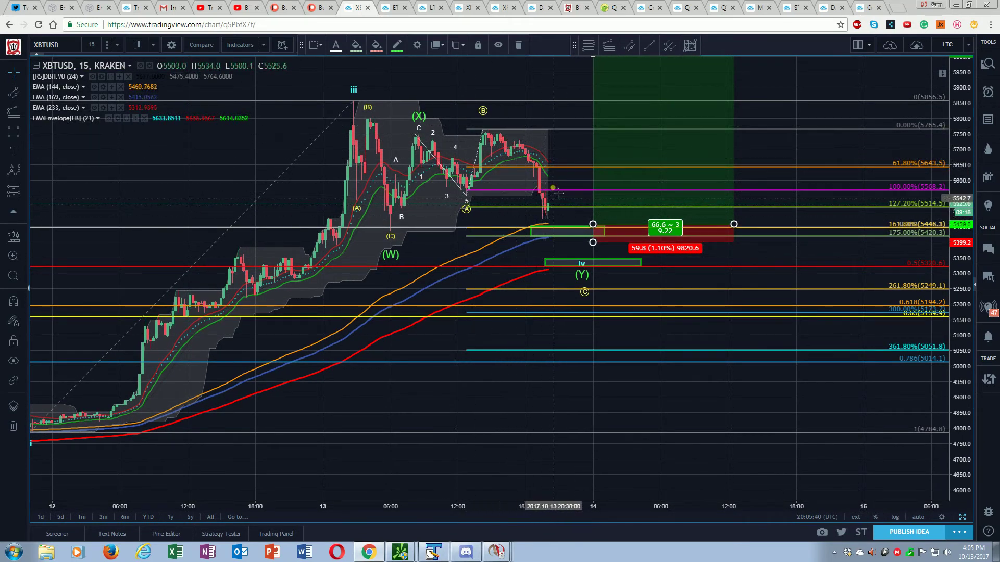
{"action": "left_click", "coordinate": [588, 44]}
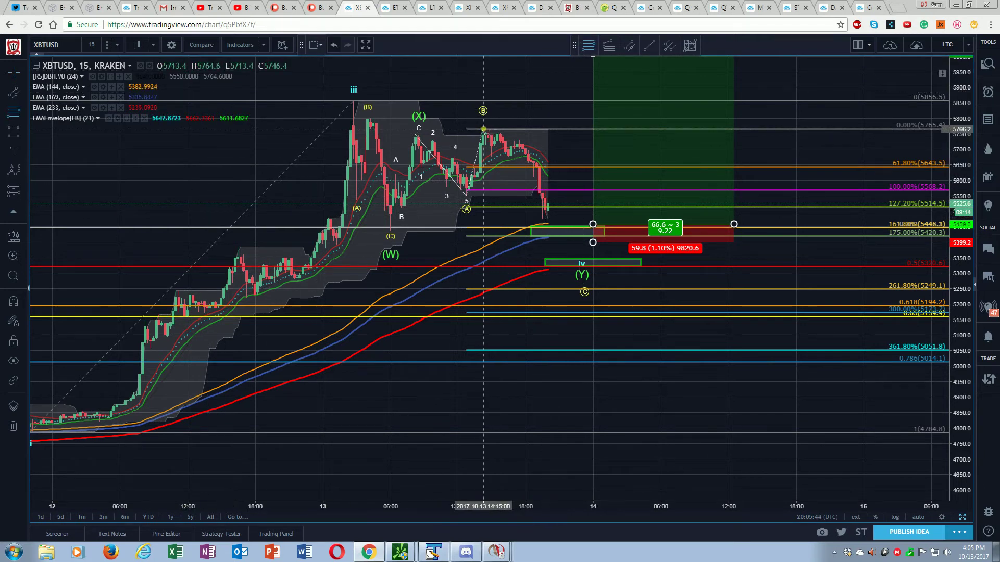
{"action": "left_click_drag", "start_coordinate": [523, 196], "coordinate": [547, 224]}
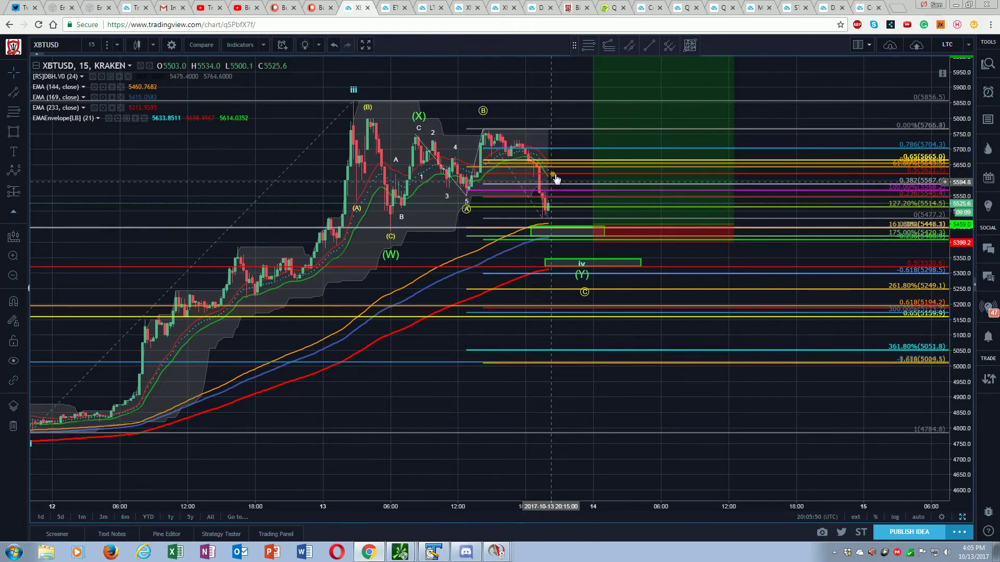
Draw a small green rectangle just after the latest candles, spanning about 5647 to 5622
{"action": "left_click", "coordinate": [18, 134]}
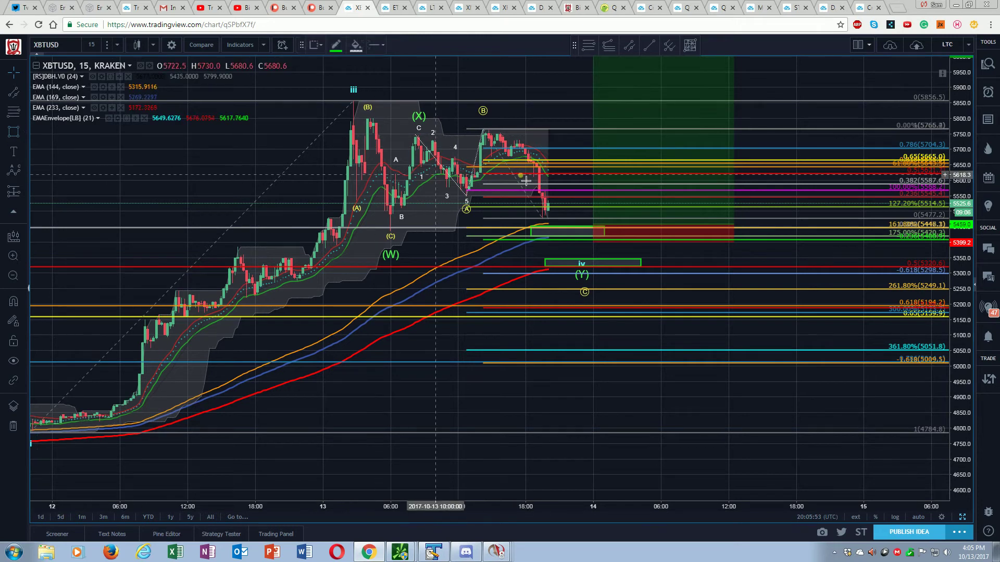
{"action": "left_click_drag", "start_coordinate": [562, 173], "coordinate": [550, 169]}
{"action": "left_click", "coordinate": [560, 171]}
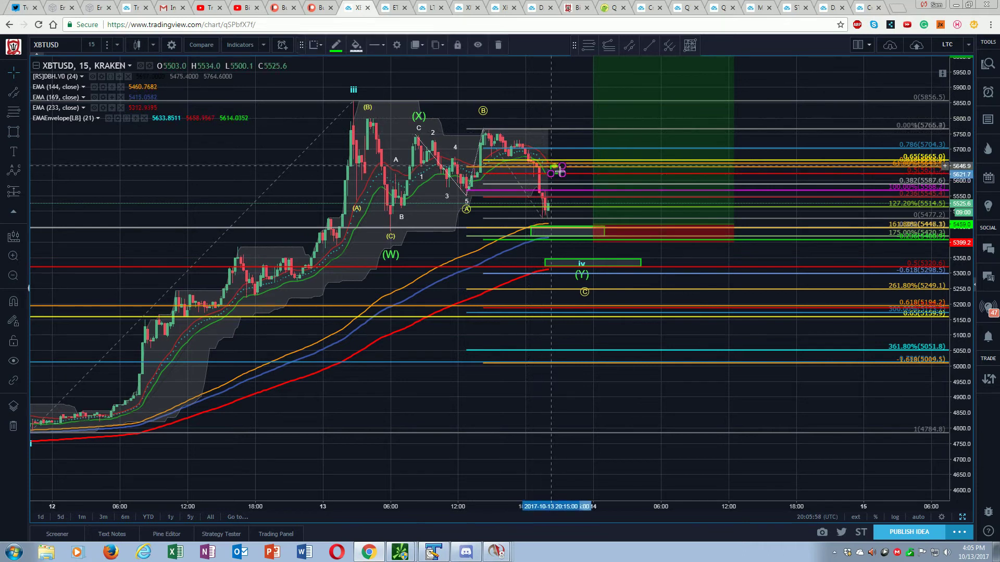
{"action": "left_click", "coordinate": [545, 150]}
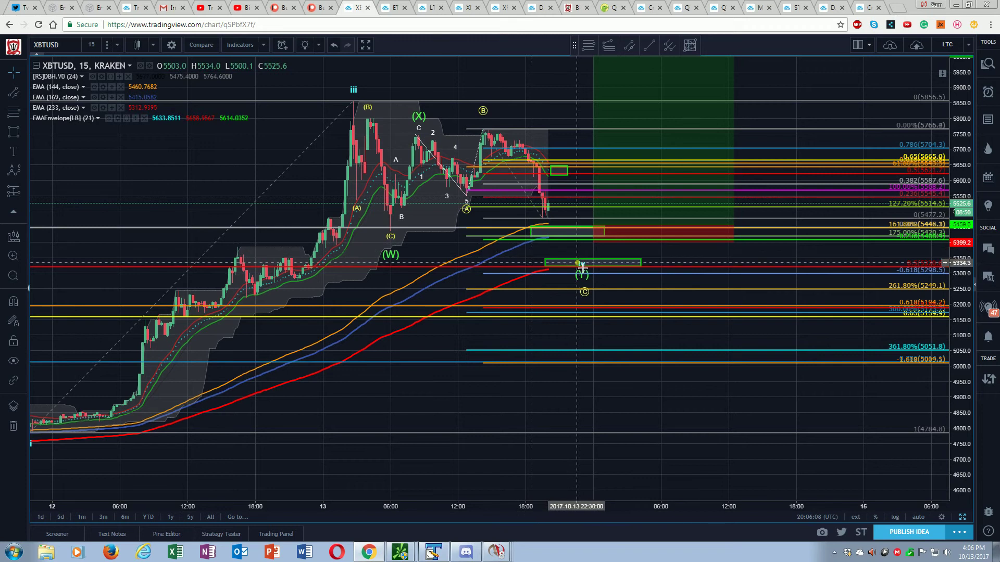
Move the small green rectangle down between the 0.382 and 0.5 retracement levels and adjust its edges to about 5623 and 5590
{"action": "left_click_drag", "start_coordinate": [554, 170], "coordinate": [555, 191]}
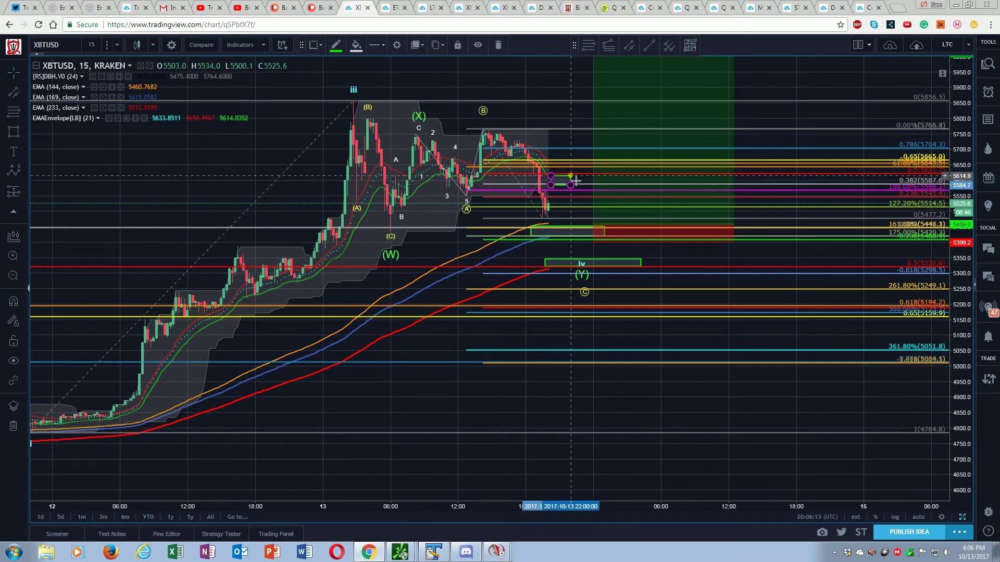
{"action": "left_click", "coordinate": [565, 192]}
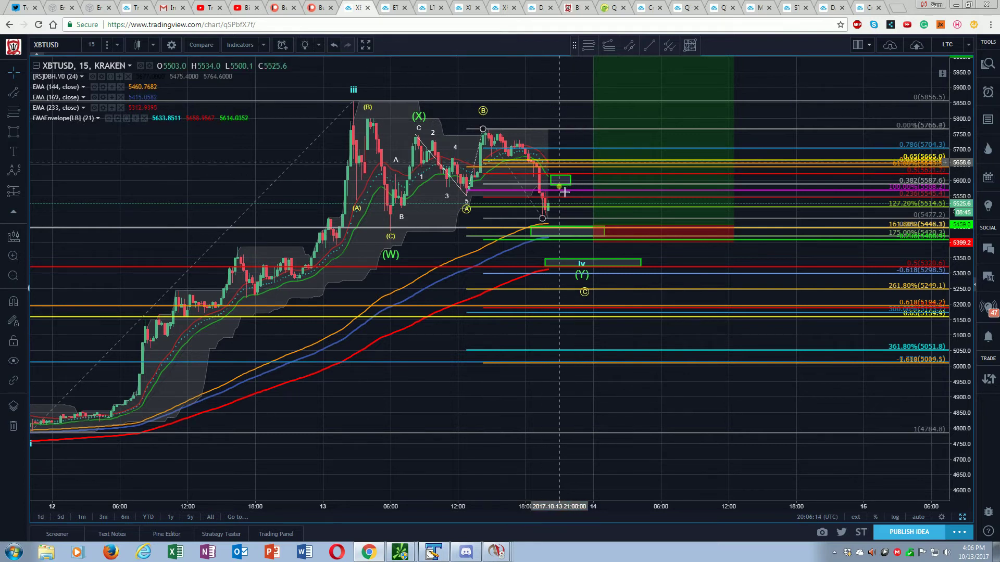
{"action": "left_click", "coordinate": [553, 178]}
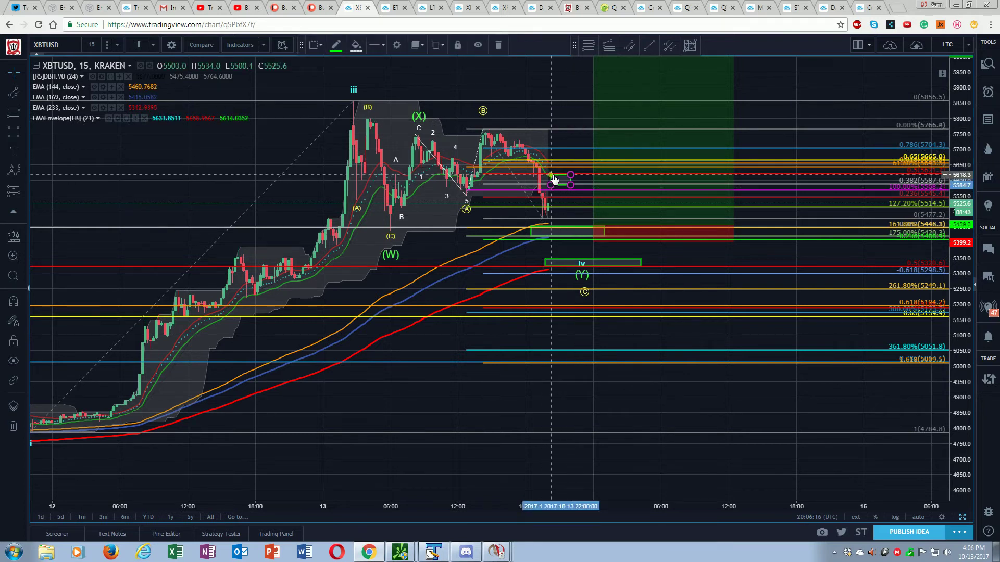
{"action": "left_click", "coordinate": [546, 114]}
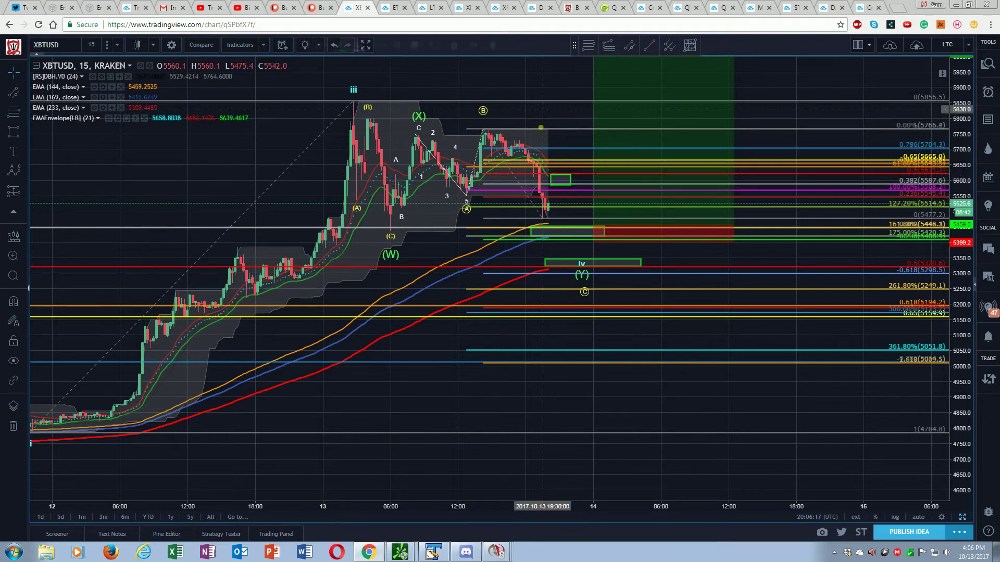
{"action": "left_click", "coordinate": [552, 186]}
{"action": "left_click_drag", "start_coordinate": [550, 176], "coordinate": [549, 174]}
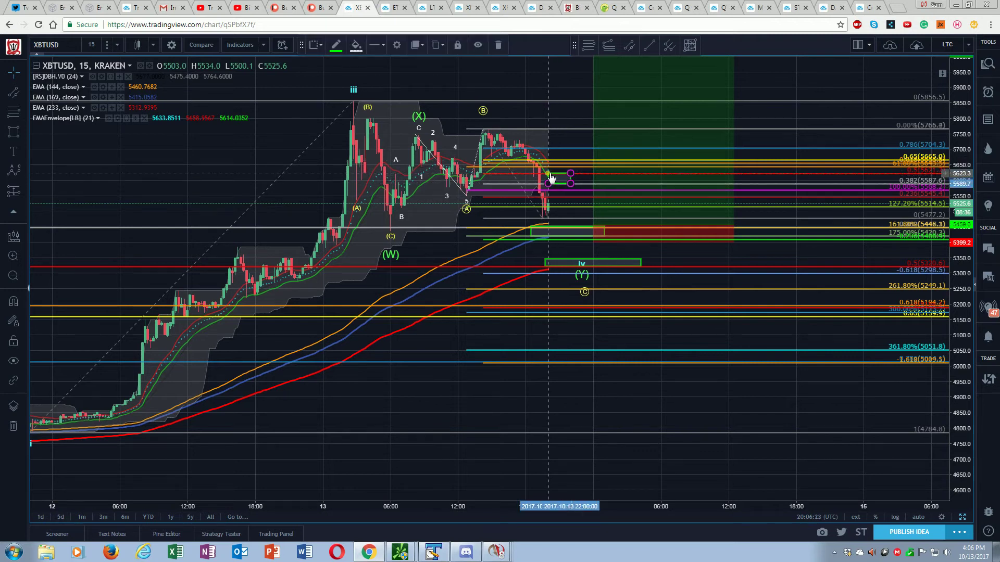
{"action": "left_click", "coordinate": [269, 153]}
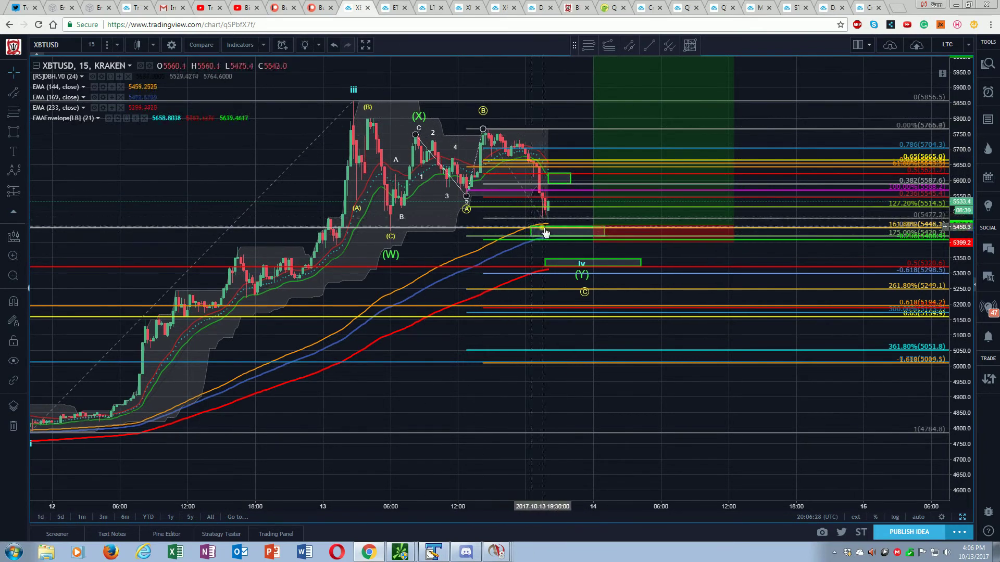
Draw a dashed arrow rising from the latest candle at about 5517 to about 5608, between the 0.382 and 0.5 retracement levels
{"action": "left_click", "coordinate": [20, 92]}
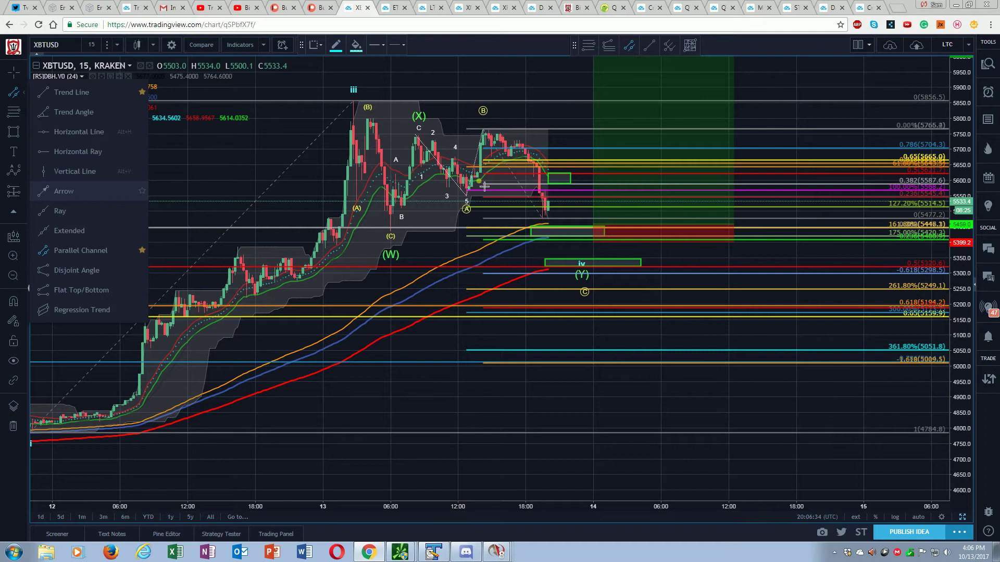
{"action": "left_click", "coordinate": [64, 192]}
{"action": "left_click", "coordinate": [550, 206]}
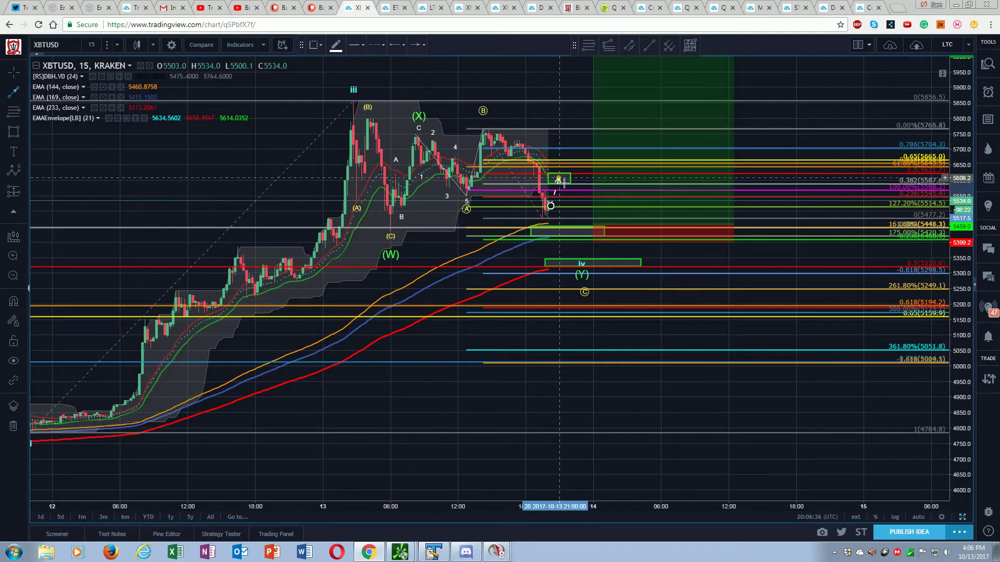
{"action": "left_click", "coordinate": [526, 180]}
Draw a dashed arrow falling from about 5593, beside the rising arrow's tip, to about 5435 inside the upper green target rectangle
{"action": "key", "text": "alt+t"}
{"action": "left_click", "coordinate": [565, 183]}
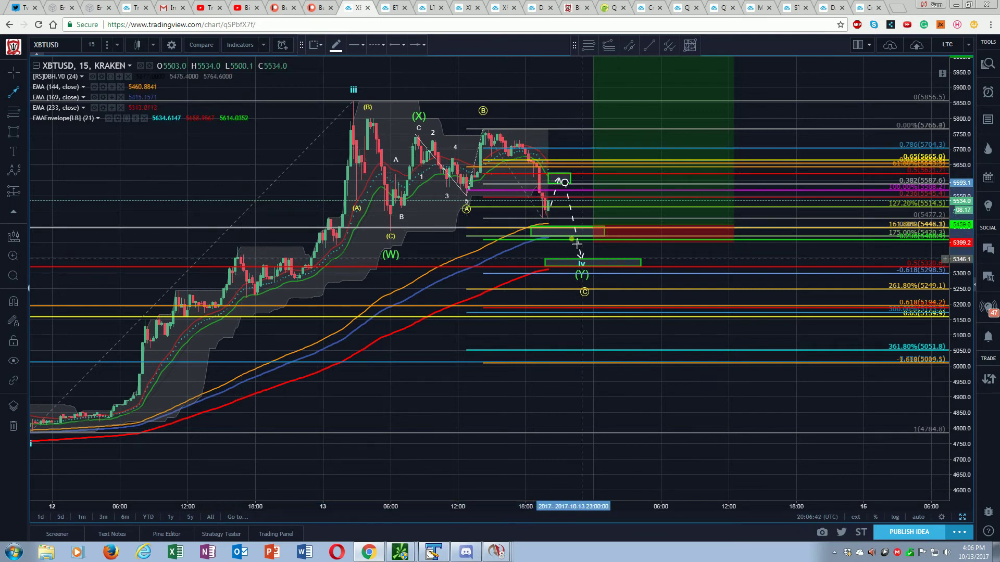
{"action": "left_click", "coordinate": [576, 231]}
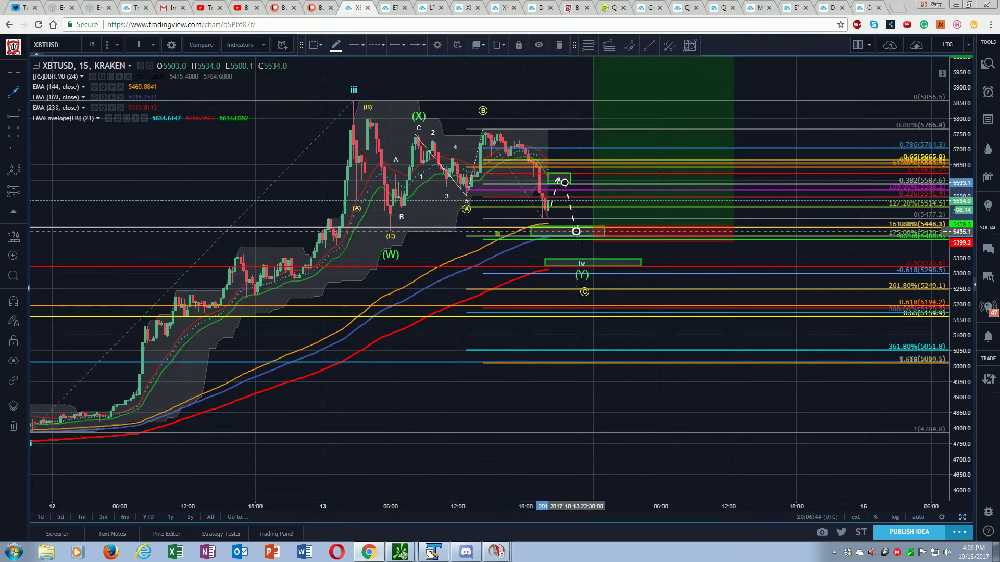
{"action": "key", "text": "Escape"}
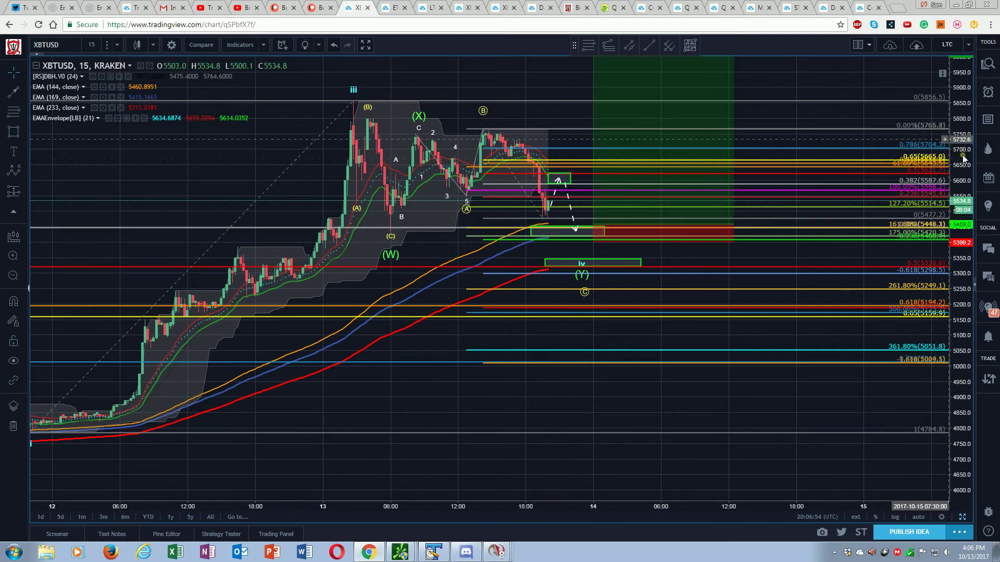
Place a second long position overlapping the first one, with its entry at about 5350.1 and its profit target at about 6012.6
{"action": "left_click_drag", "start_coordinate": [889, 159], "coordinate": [938, 134]}
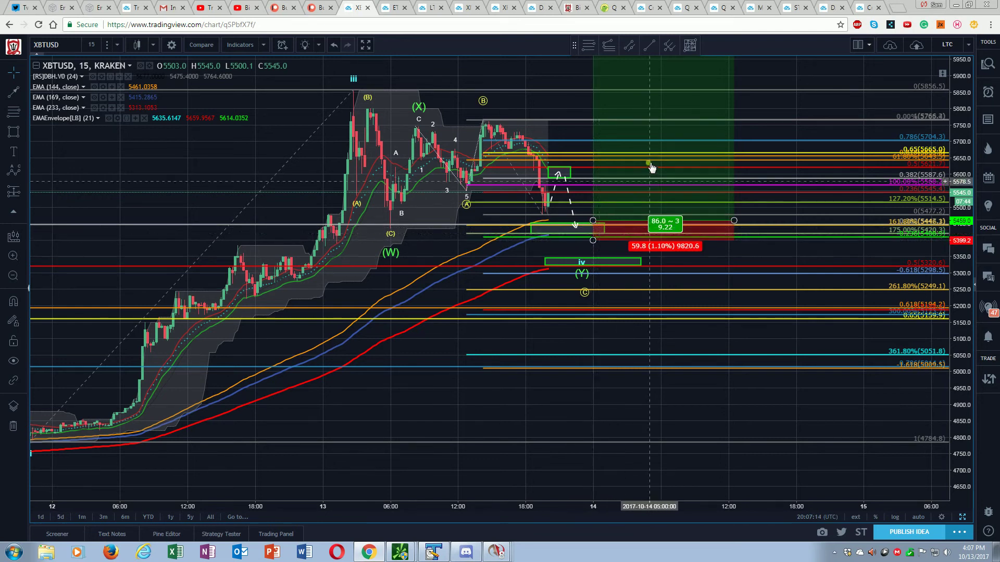
{"action": "left_click", "coordinate": [677, 119]}
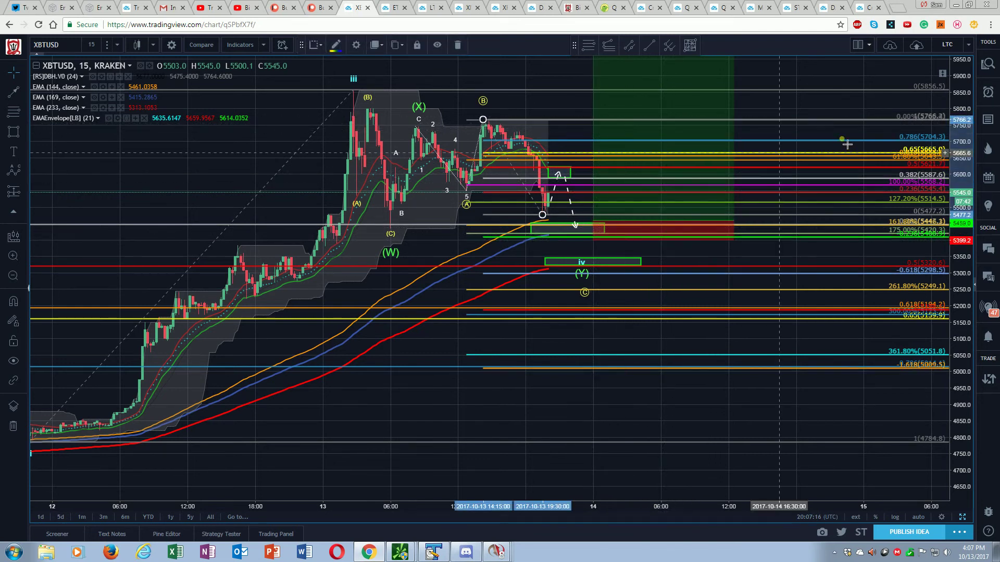
{"action": "left_click_drag", "start_coordinate": [960, 101], "coordinate": [961, 125]}
{"action": "left_click_drag", "start_coordinate": [516, 124], "coordinate": [480, 130]}
{"action": "left_click", "coordinate": [13, 192]}
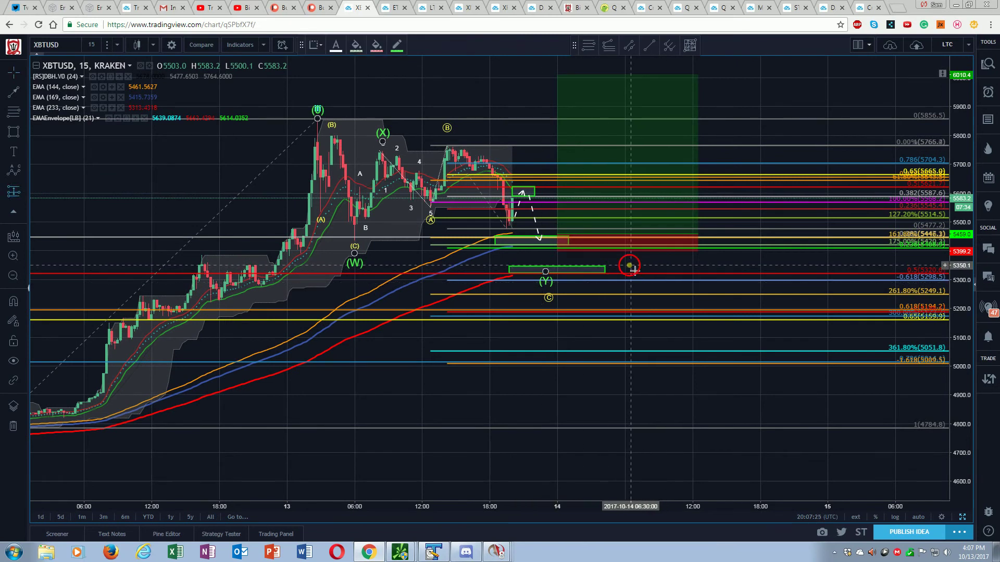
{"action": "left_click", "coordinate": [631, 266]}
{"action": "left_click_drag", "start_coordinate": [630, 235], "coordinate": [623, 74]}
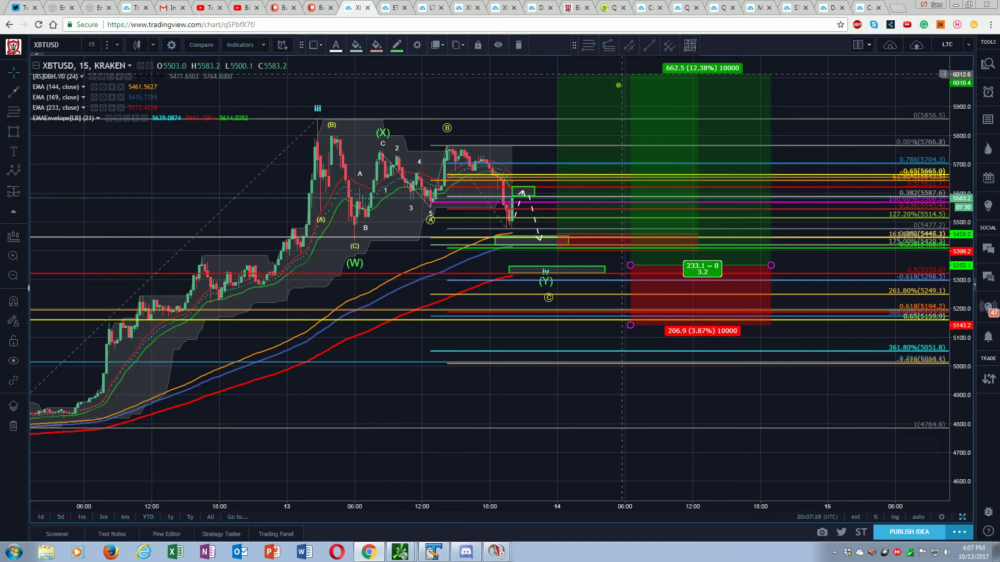
Adjust the second long position's stop level to about 5232.7, just below the 261.80% extension level
{"action": "mouse_move", "coordinate": [630, 324]}
{"action": "left_mouse_down"}
{"action": "mouse_move", "coordinate": [634, 314]}
{"action": "mouse_move", "coordinate": [634, 328]}
{"action": "left_mouse_up"}
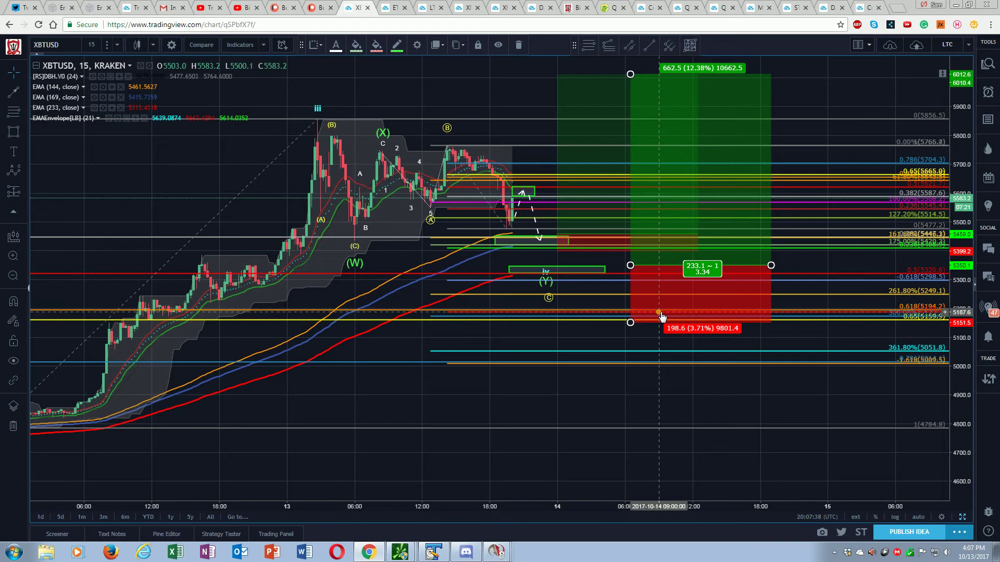
{"action": "left_click_drag", "start_coordinate": [631, 322], "coordinate": [638, 308]}
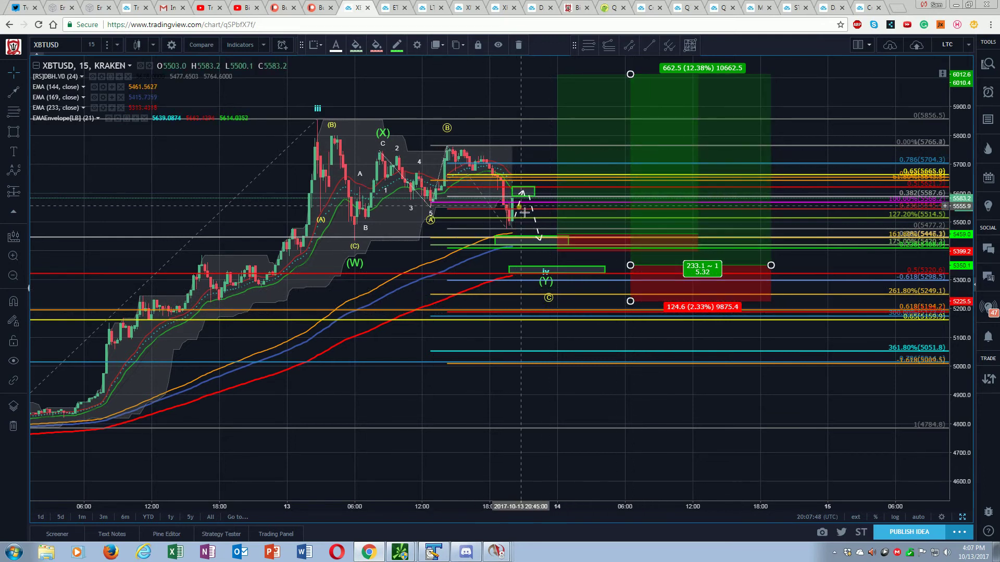
{"action": "left_click_drag", "start_coordinate": [635, 304], "coordinate": [638, 303]}
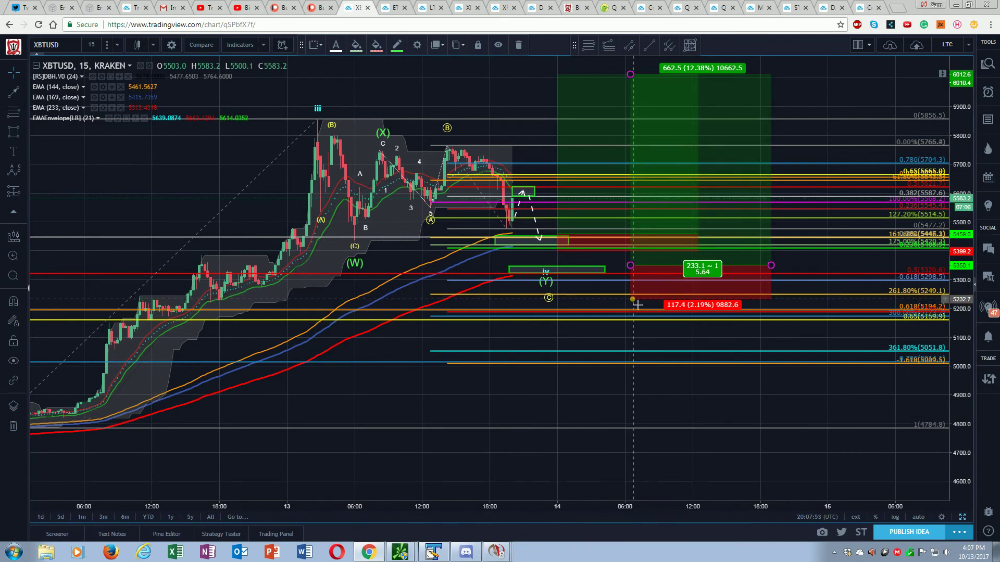
{"action": "left_click_drag", "start_coordinate": [638, 304], "coordinate": [644, 328]}
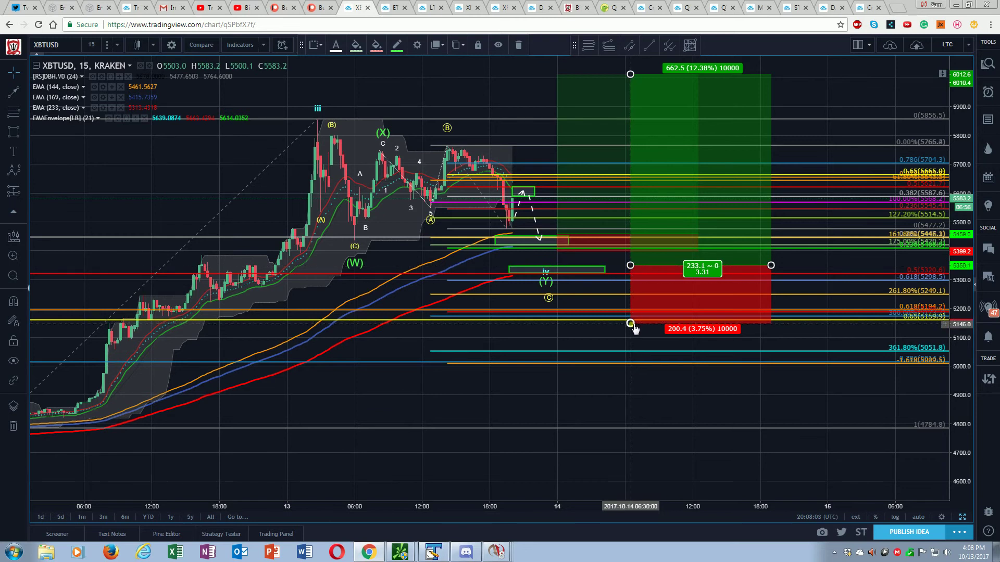
{"action": "left_click_drag", "start_coordinate": [632, 327], "coordinate": [642, 305]}
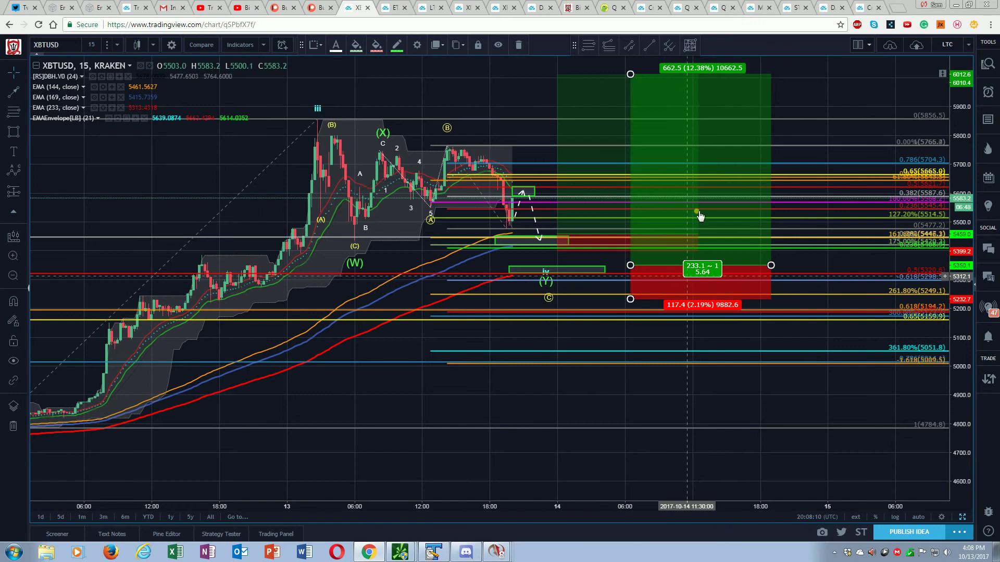
Delete the small green rectangle around the arrow tip and lower the rising arrow's starting point to the latest low
{"action": "left_click", "coordinate": [557, 235]}
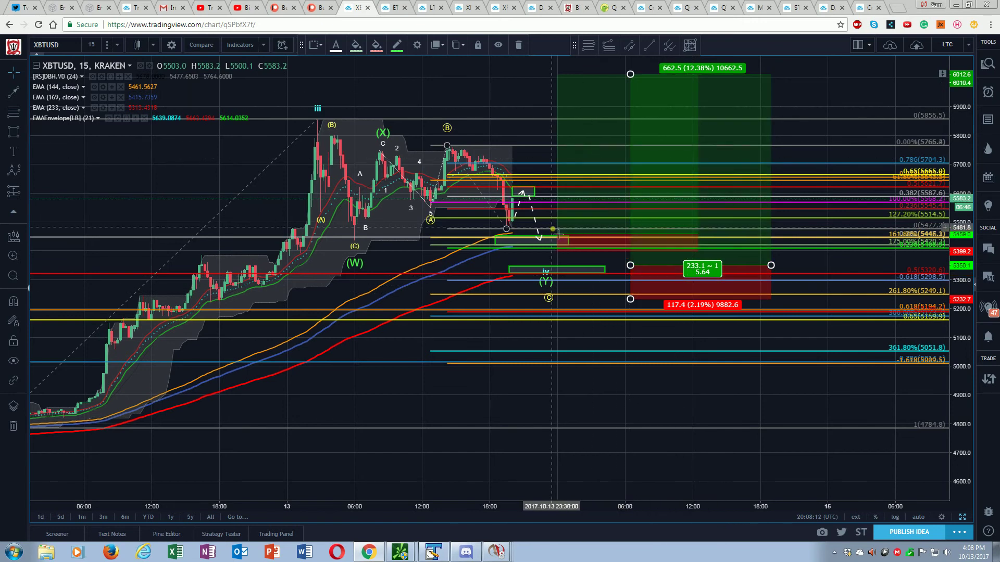
{"action": "left_click", "coordinate": [495, 189]}
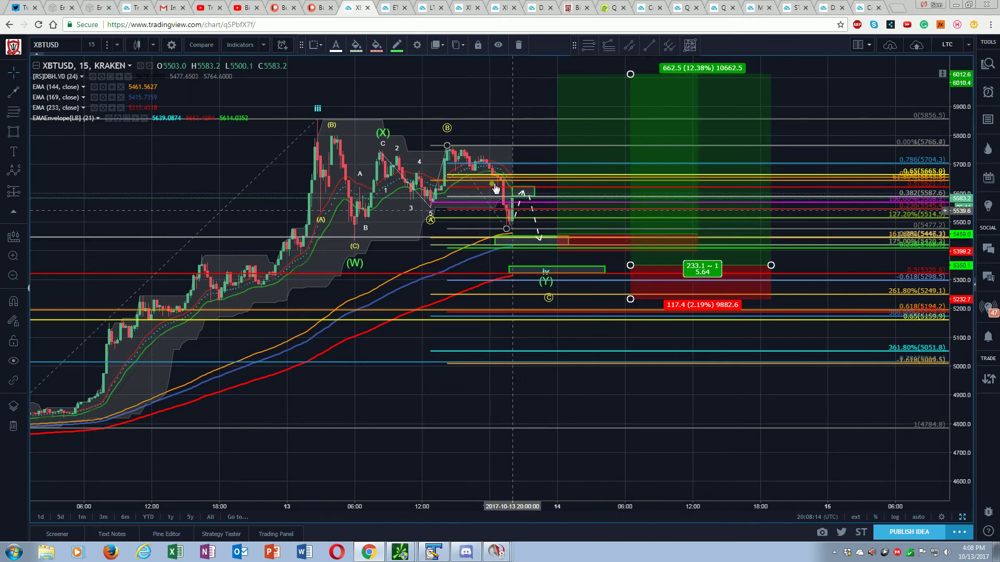
{"action": "left_click", "coordinate": [527, 198]}
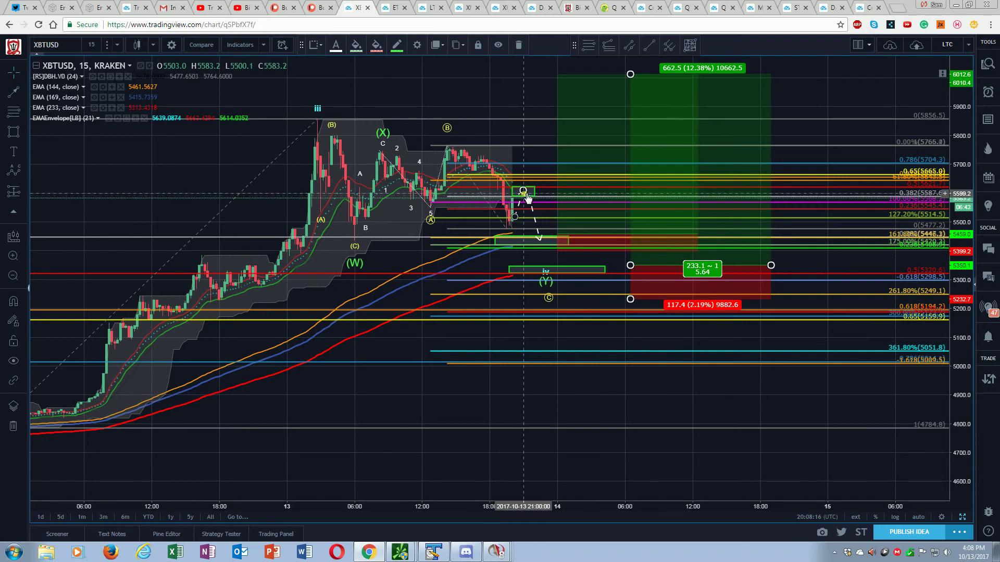
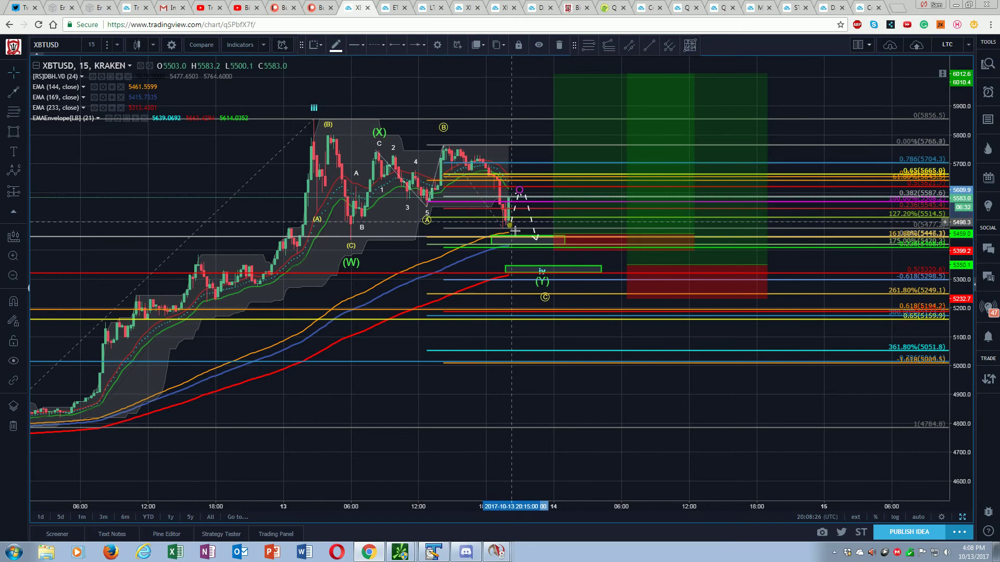
{"action": "left_click", "coordinate": [514, 134]}
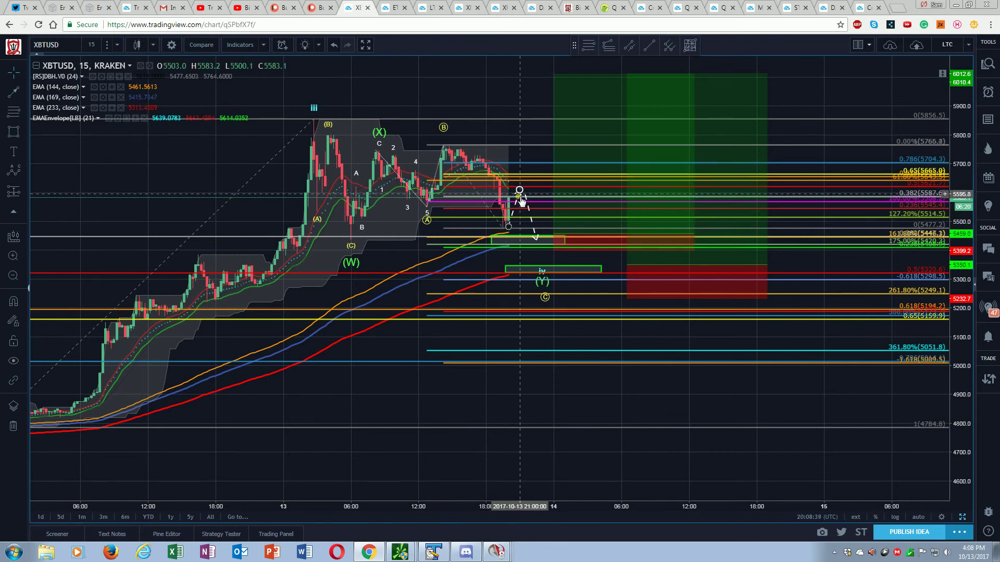
Shift the rising arrow's tip back above the latest candle and move the falling arrow back beside it
{"action": "left_click_drag", "start_coordinate": [511, 98], "coordinate": [497, 99]}
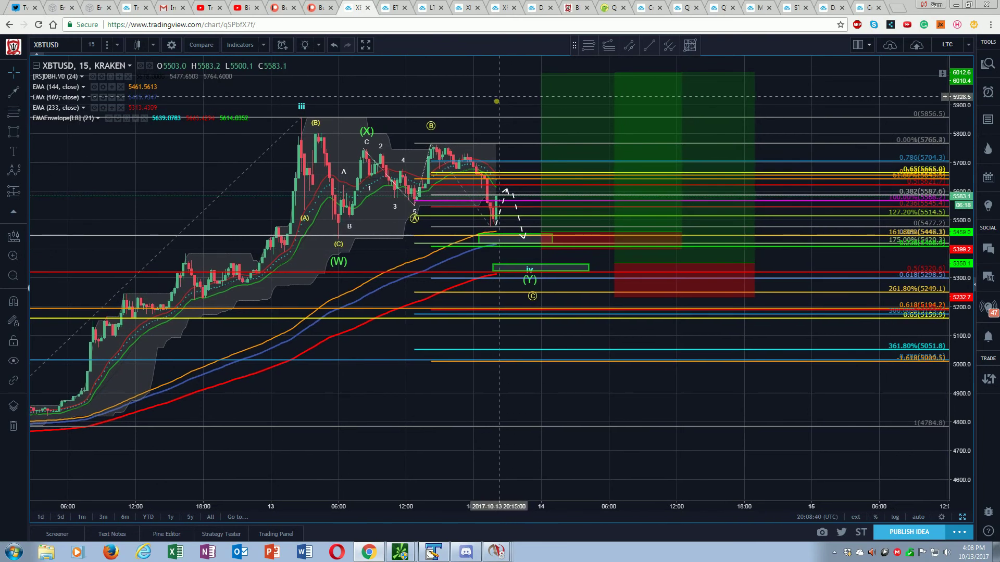
{"action": "left_click", "coordinate": [500, 193]}
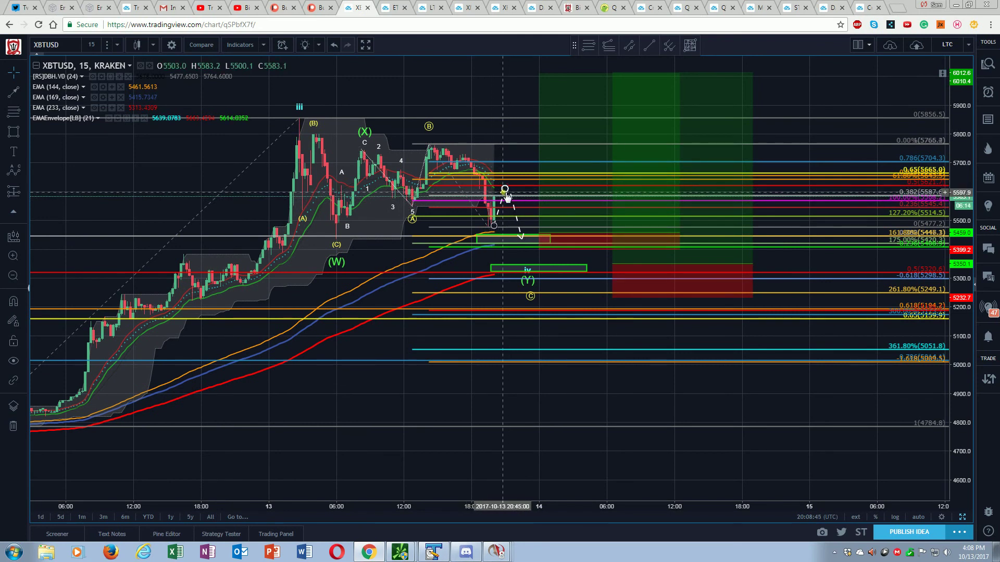
{"action": "left_click_drag", "start_coordinate": [507, 197], "coordinate": [504, 204]}
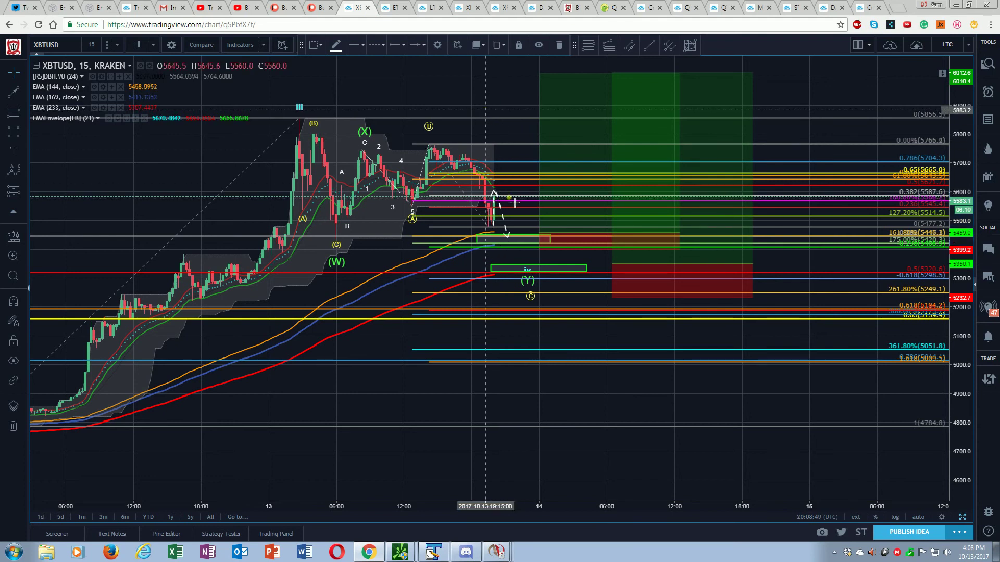
{"action": "left_click", "coordinate": [507, 236]}
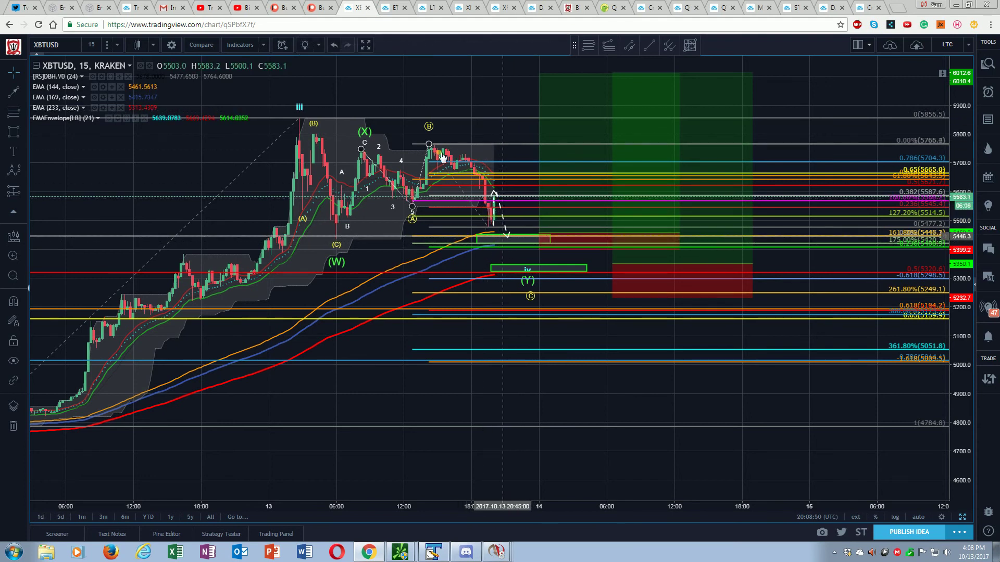
{"action": "left_click_drag", "start_coordinate": [496, 200], "coordinate": [494, 193]}
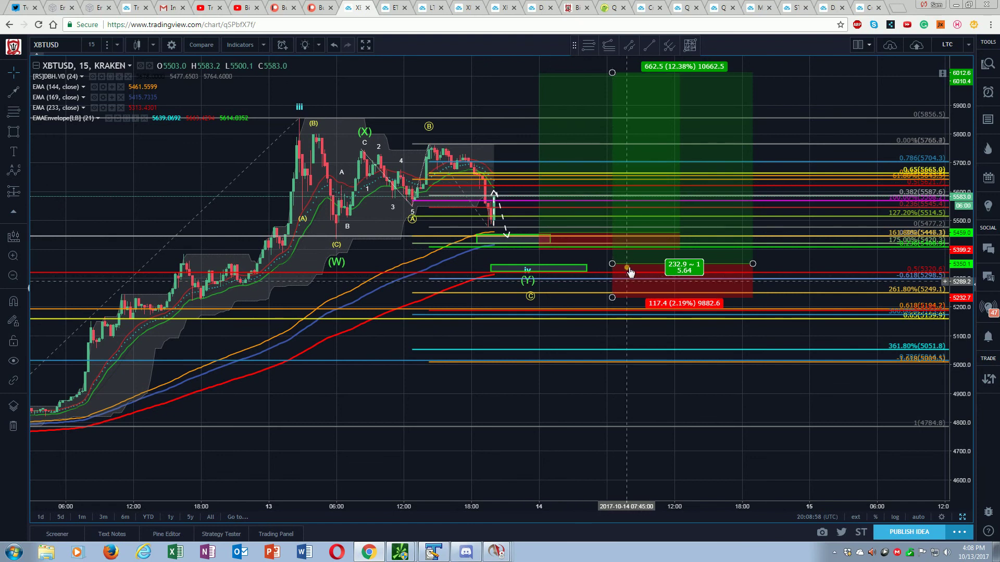
Lower the second long position to an entry of about 5338.0 and a stop of about 5220.6, with its profit target at about 6007.7
{"action": "left_click_drag", "start_coordinate": [619, 268], "coordinate": [621, 272]}
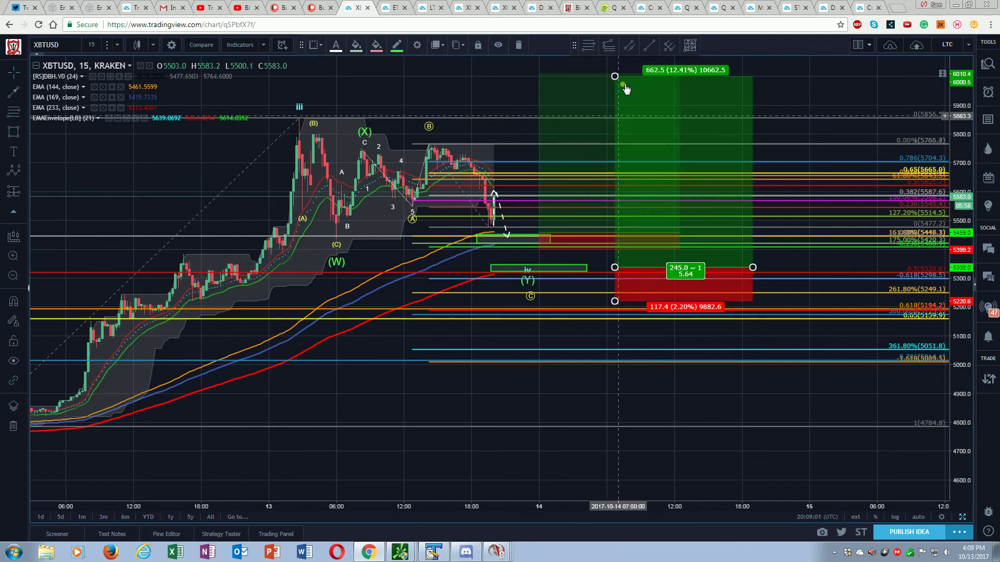
{"action": "left_click_drag", "start_coordinate": [615, 76], "coordinate": [615, 74]}
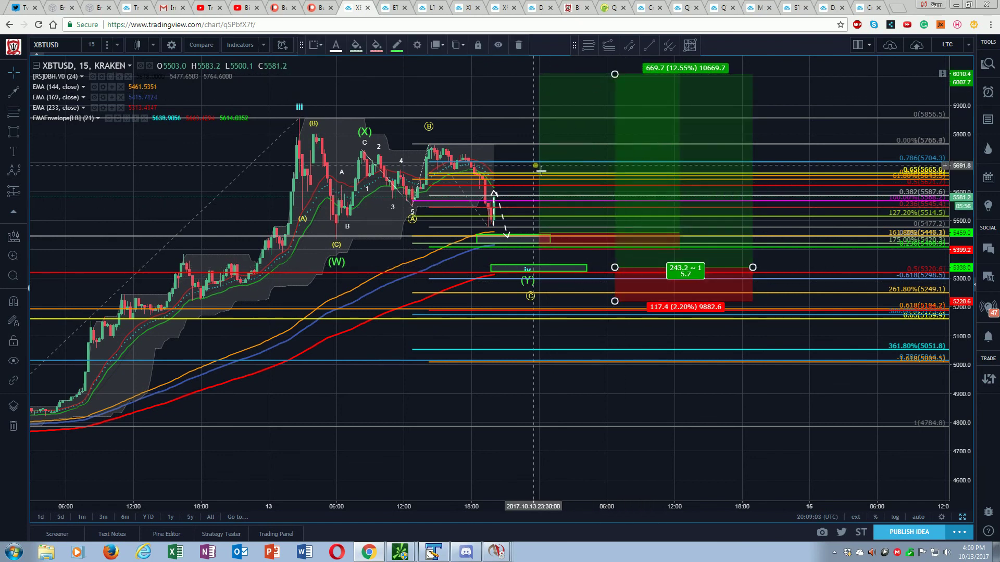
{"action": "left_click", "coordinate": [539, 233]}
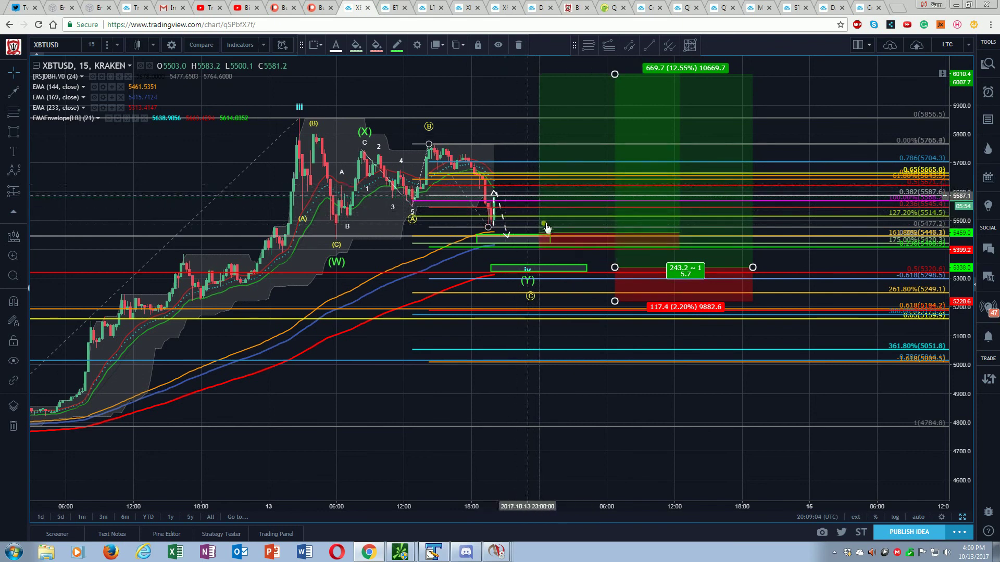
{"action": "left_click", "coordinate": [505, 225]}
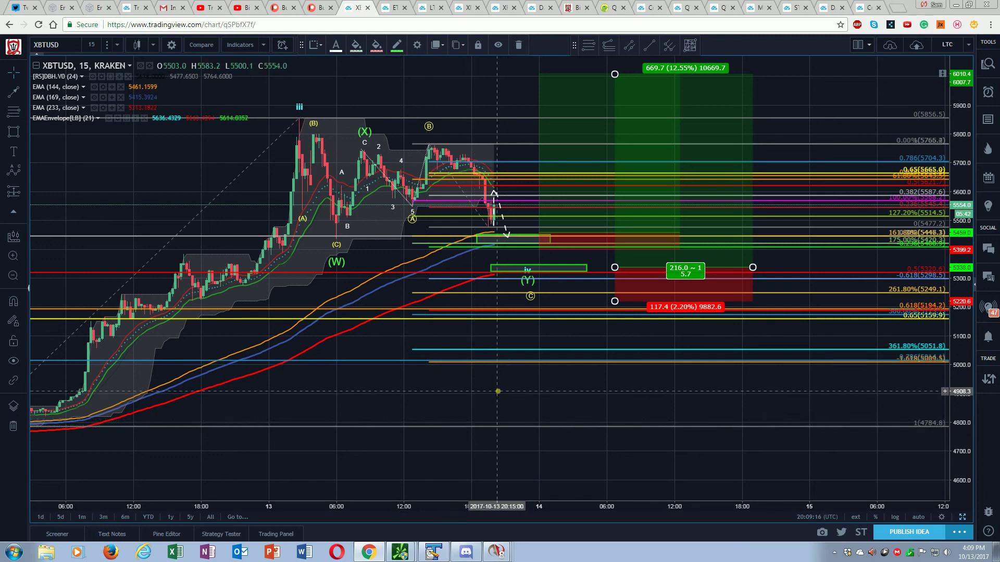
{"action": "left_click", "coordinate": [475, 273]}
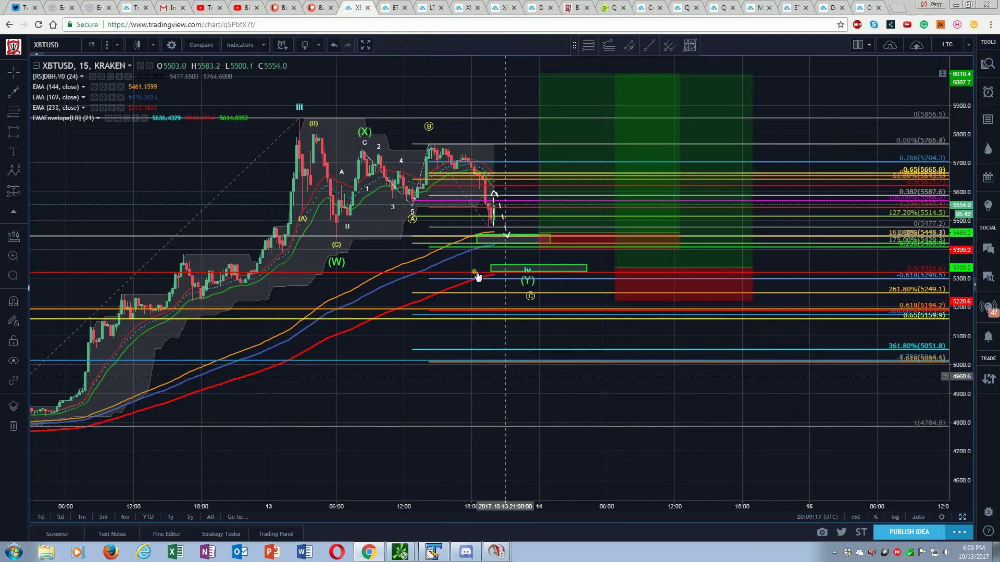
Nudge the rising arrow's tip slightly to the right where it meets the start of the falling arrow
{"action": "left_click", "coordinate": [505, 198]}
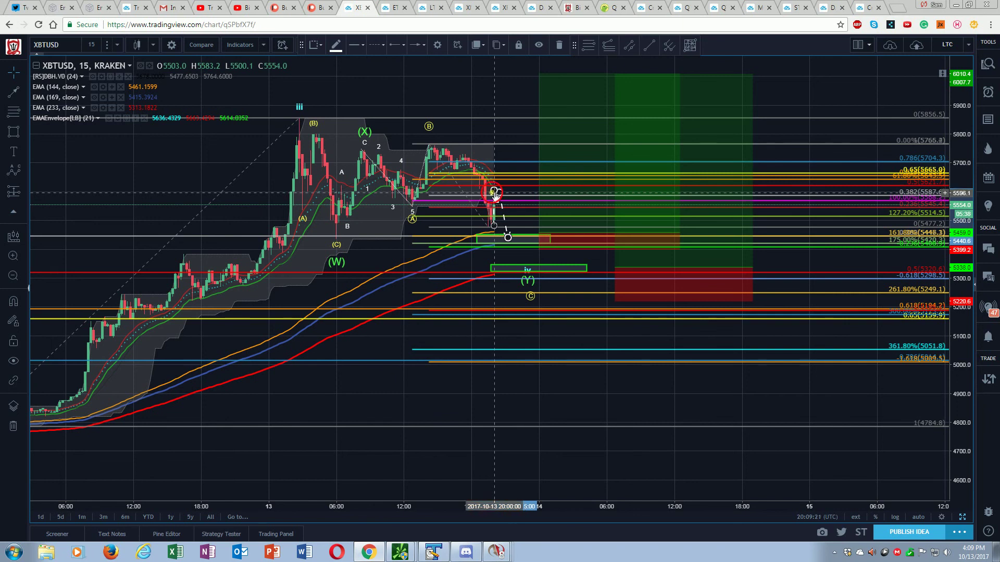
{"action": "left_click", "coordinate": [495, 193]}
{"action": "left_click", "coordinate": [470, 126]}
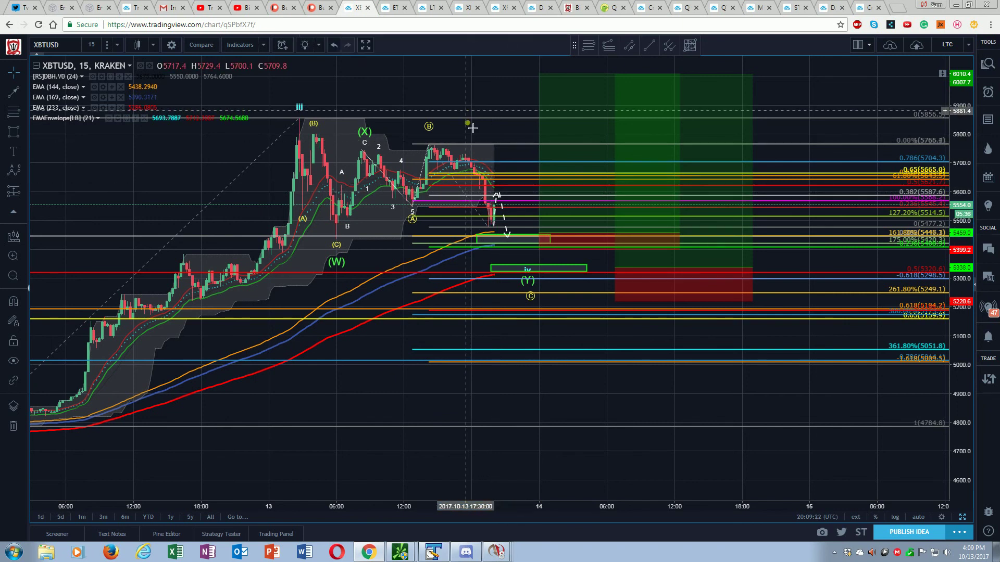